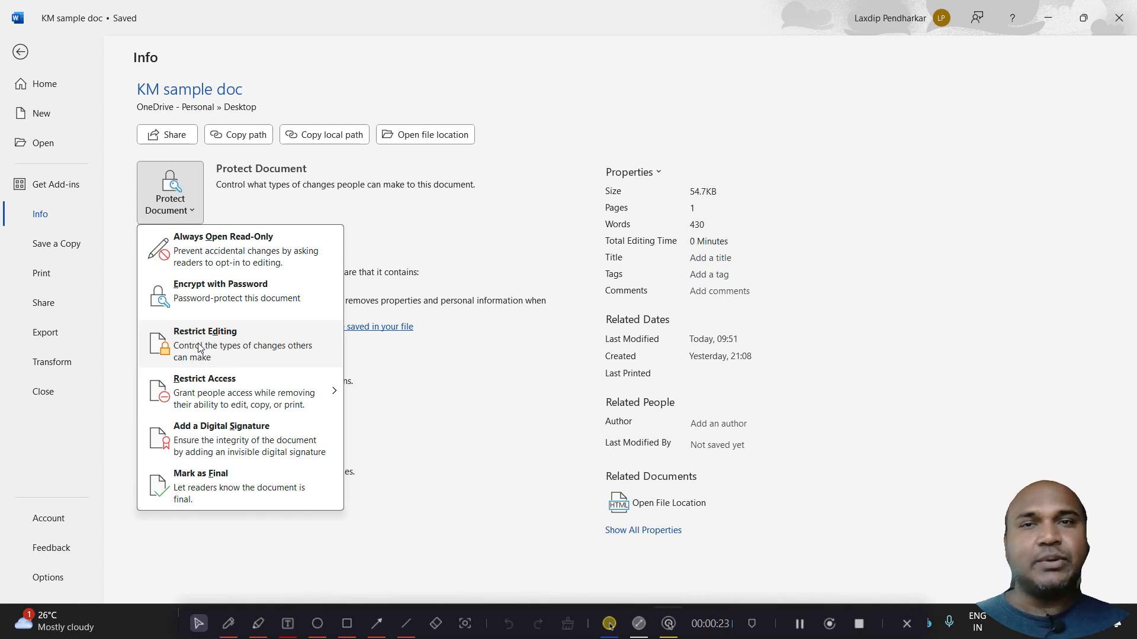
Open the Restrict Editing options, enable limiting formatting to a selection of styles, and open the formatting restriction settings
left_click(197, 343)
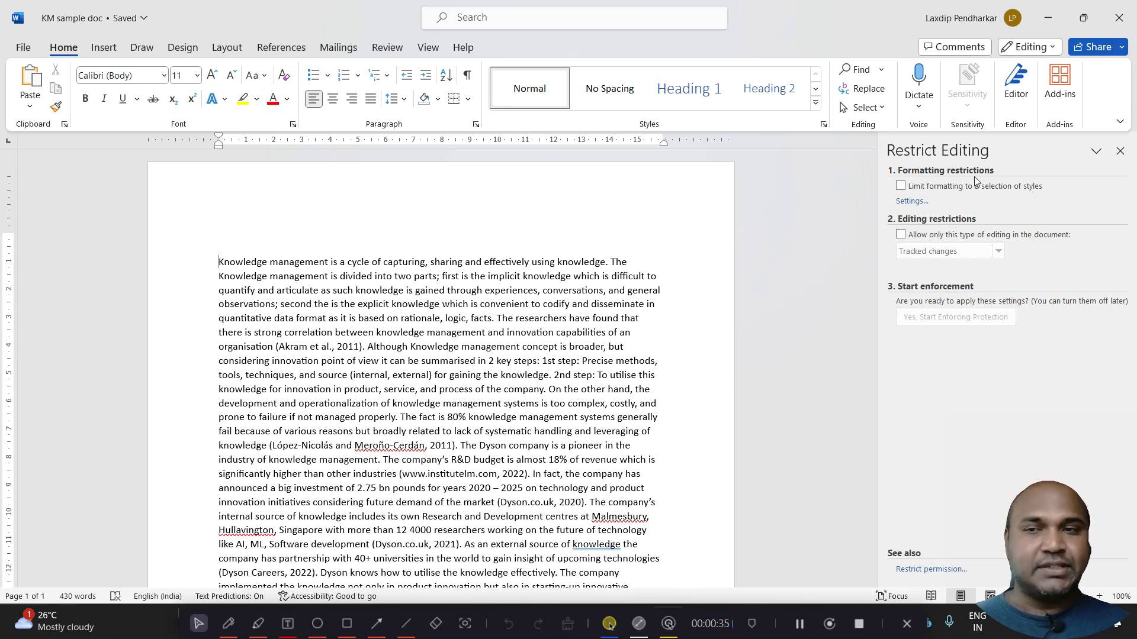
left_click(901, 187)
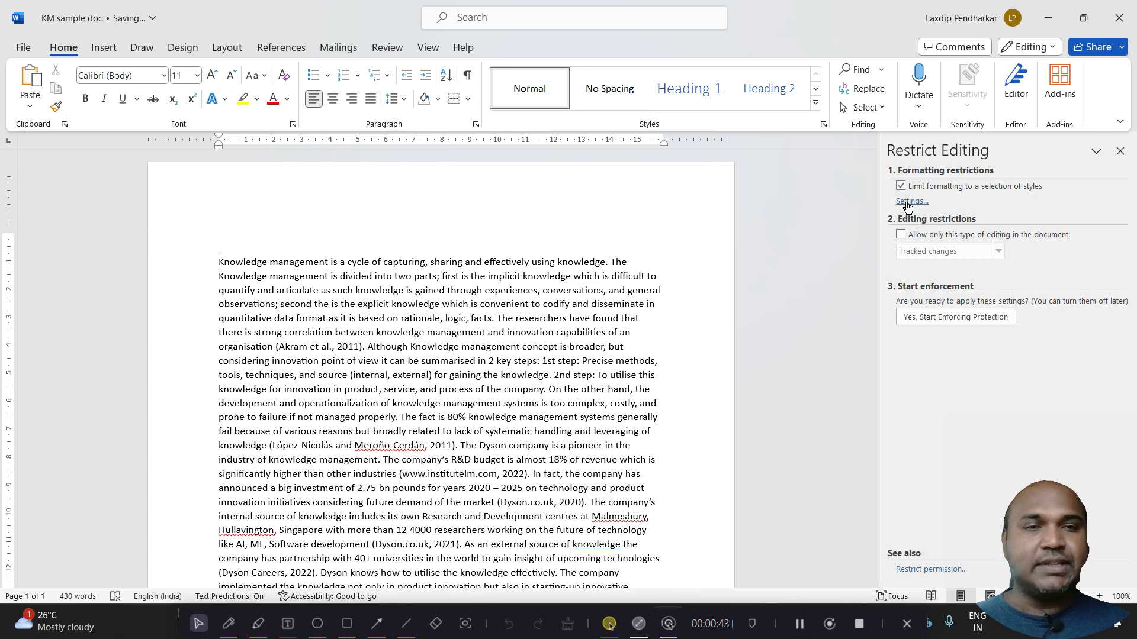
left_click(907, 203)
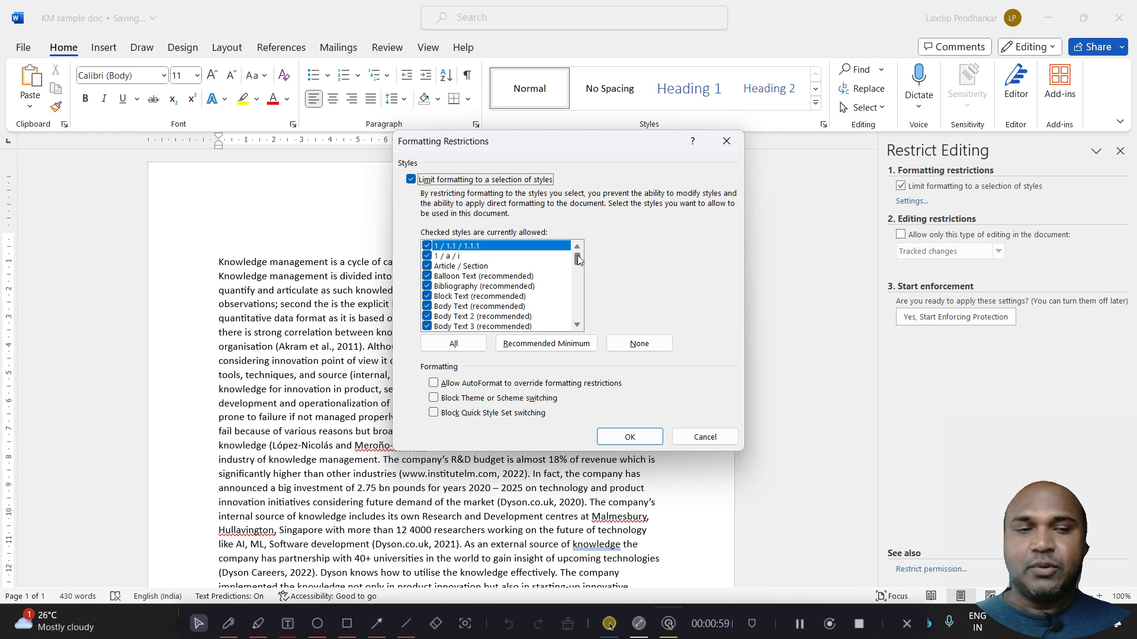
Disallow and re-allow the first styles in the list, from 1 / 1.1 / 1.1.1 down to Bibliography
left_click(428, 246)
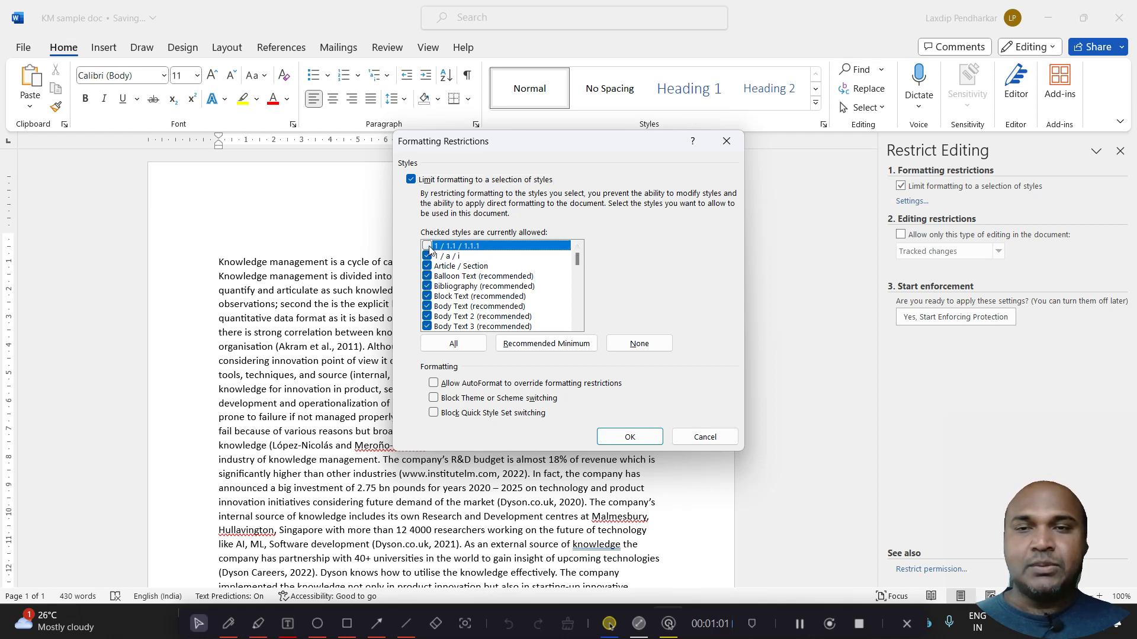
left_click(428, 255)
left_click(427, 267)
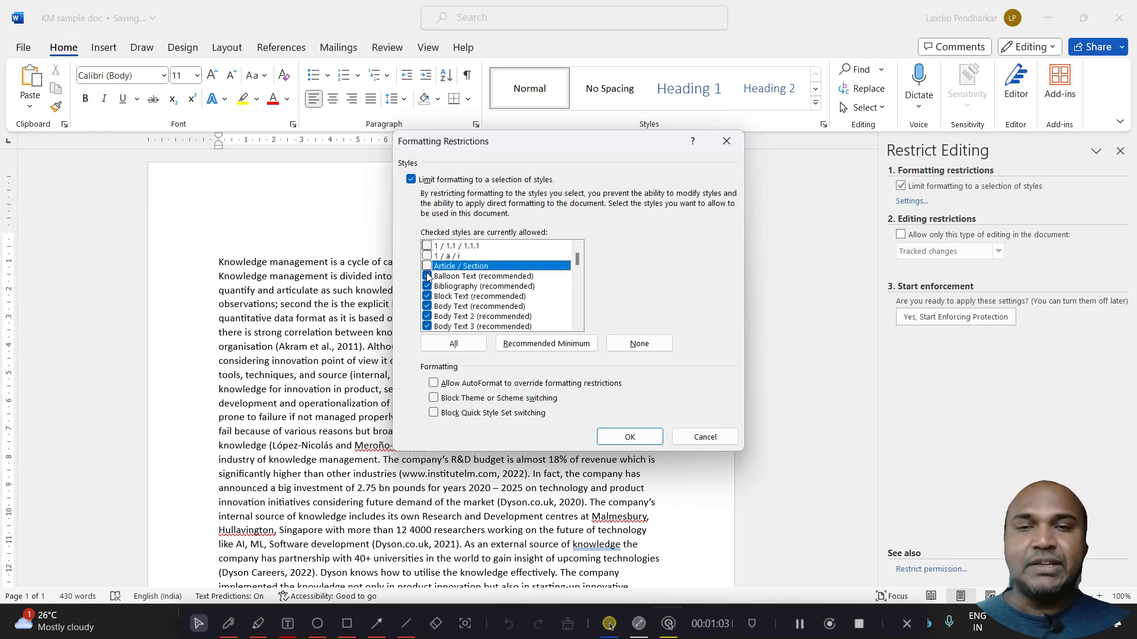
left_click(427, 276)
left_click(427, 287)
left_click(427, 287)
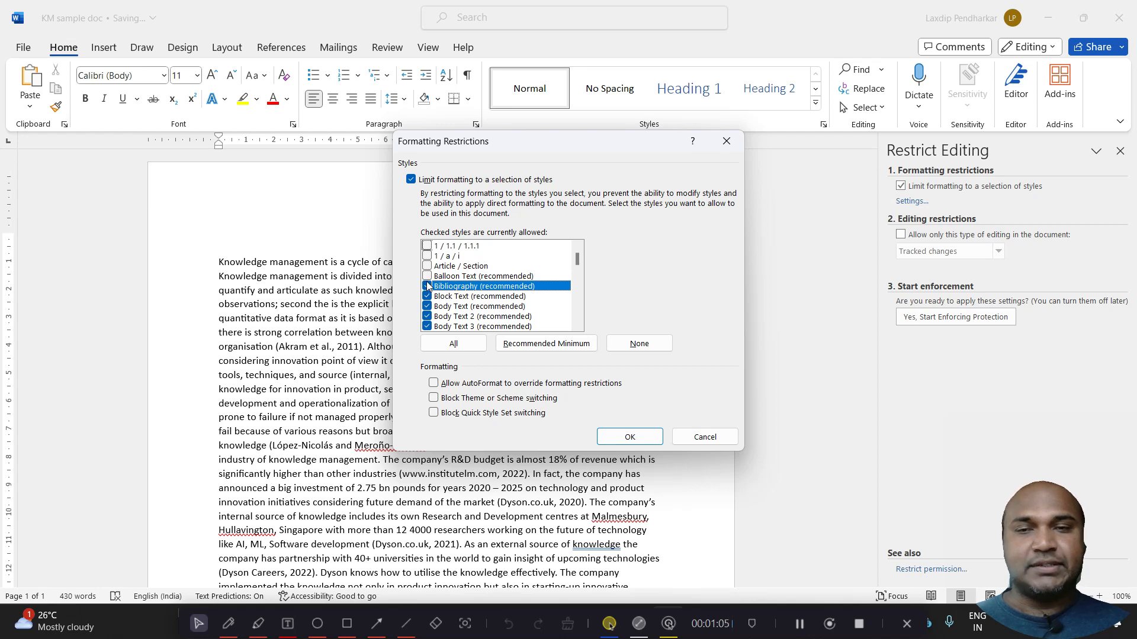
left_click(427, 277)
left_click(427, 267)
left_click(427, 256)
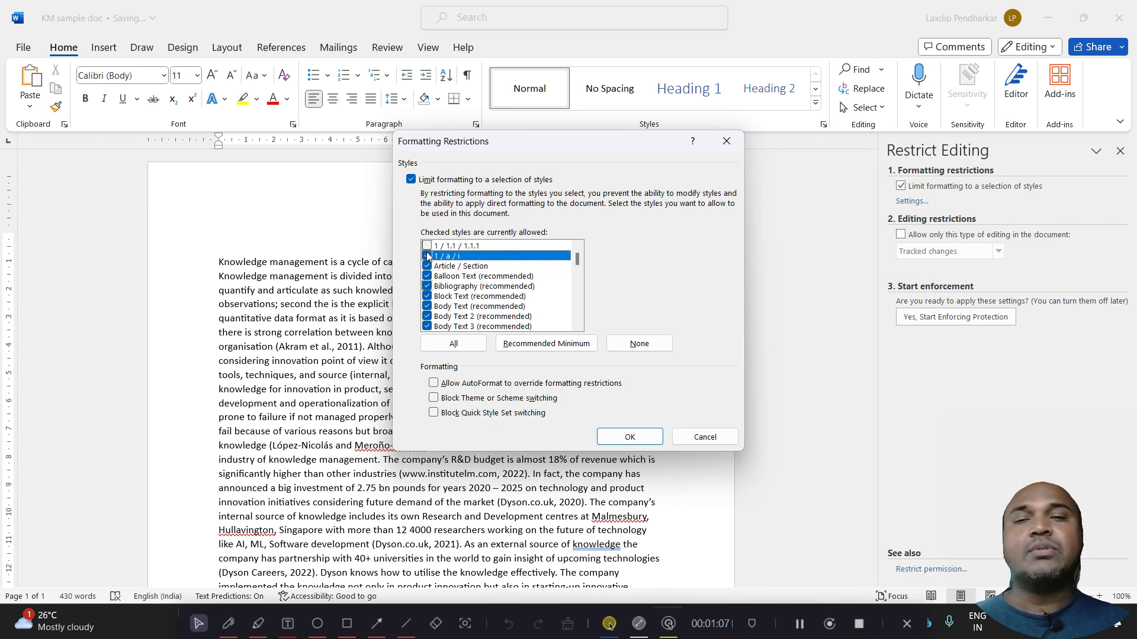
left_click(427, 247)
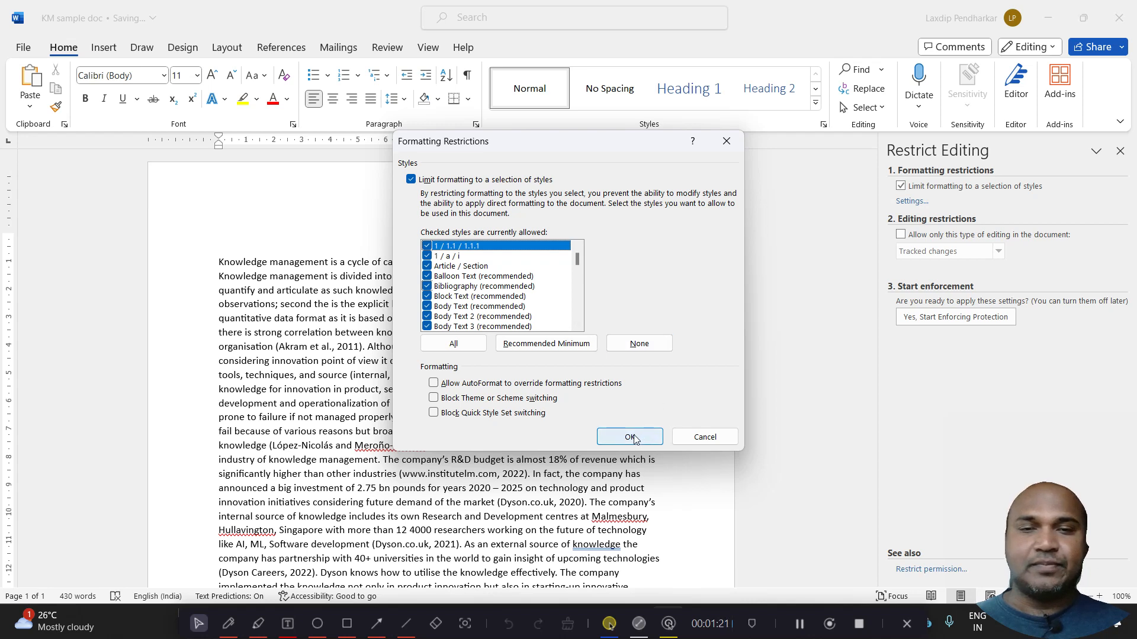
Disable limiting formatting to a selection of styles and confirm the formatting restrictions
left_click(410, 179)
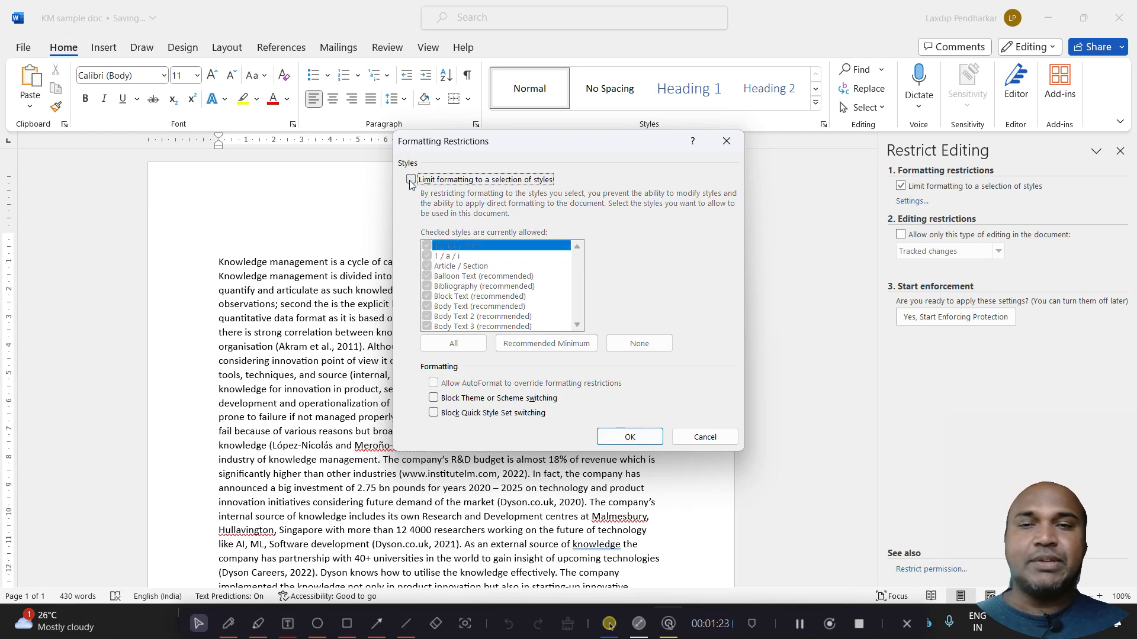
left_click(630, 436)
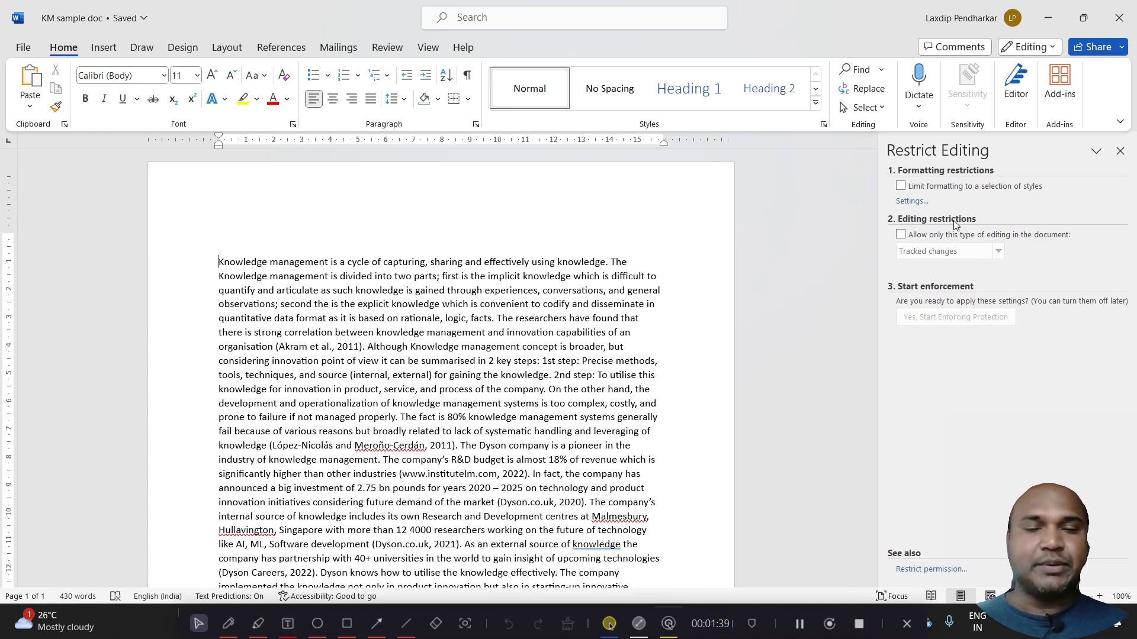
Restrict editing in the document to a single allowed type, Tracked changes
left_click(901, 236)
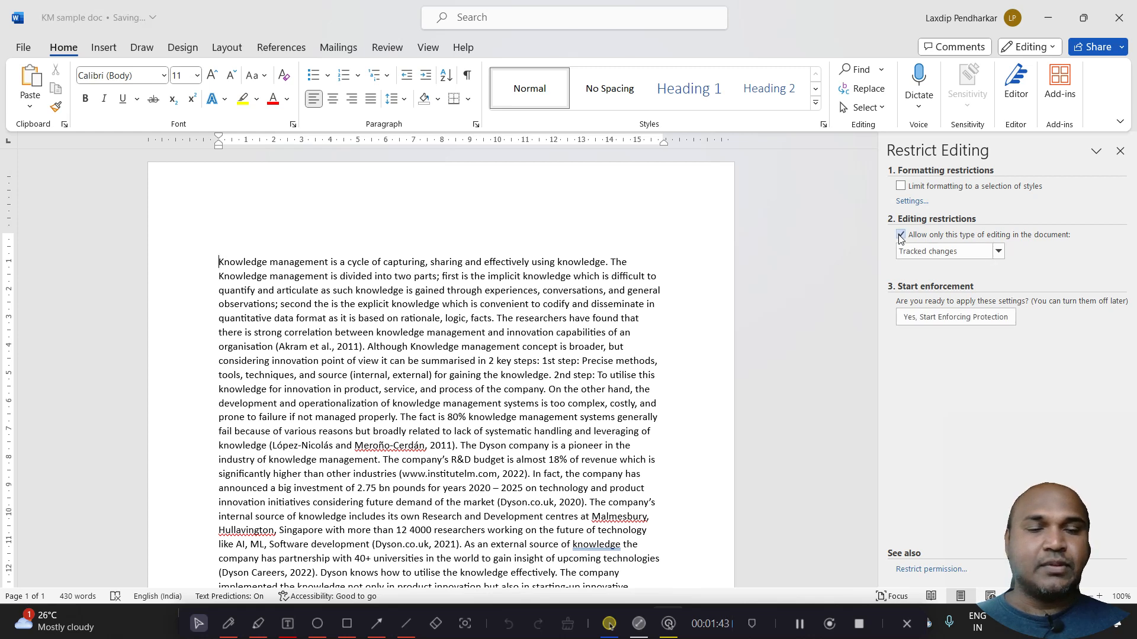
left_click(915, 252)
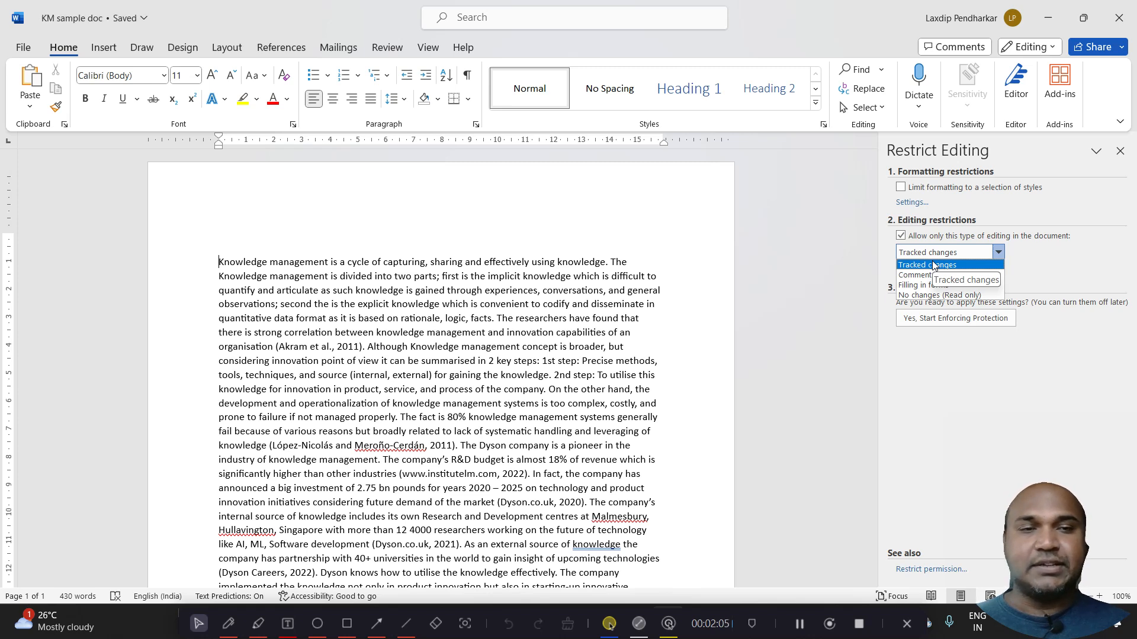
left_click(933, 262)
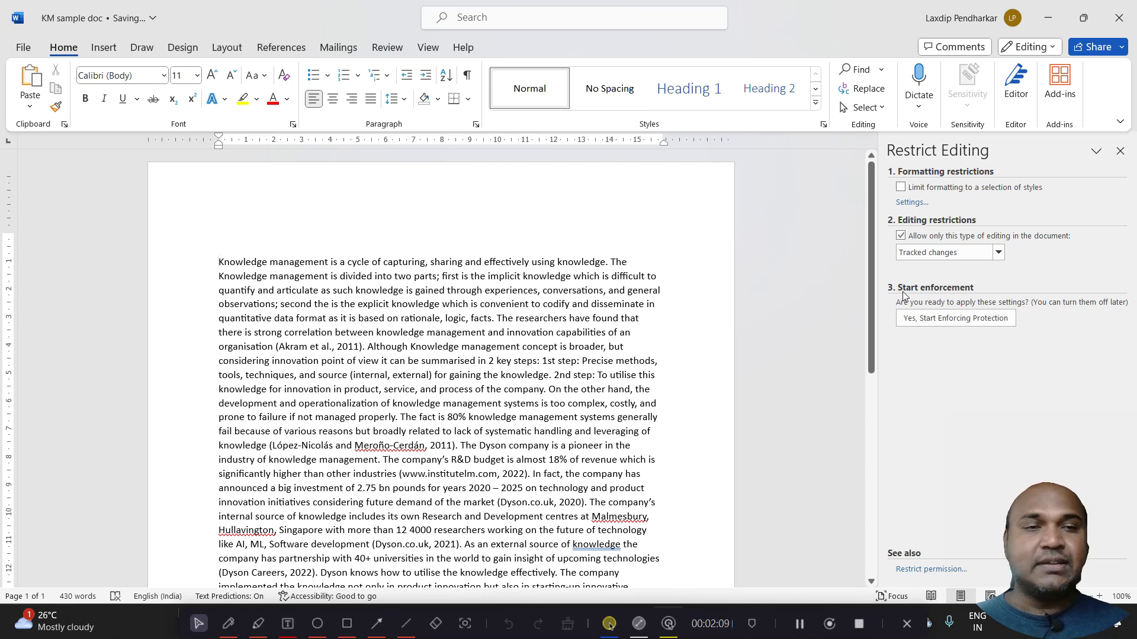
Start enforcing the protection, entering and re-entering a new protection password
left_click(918, 322)
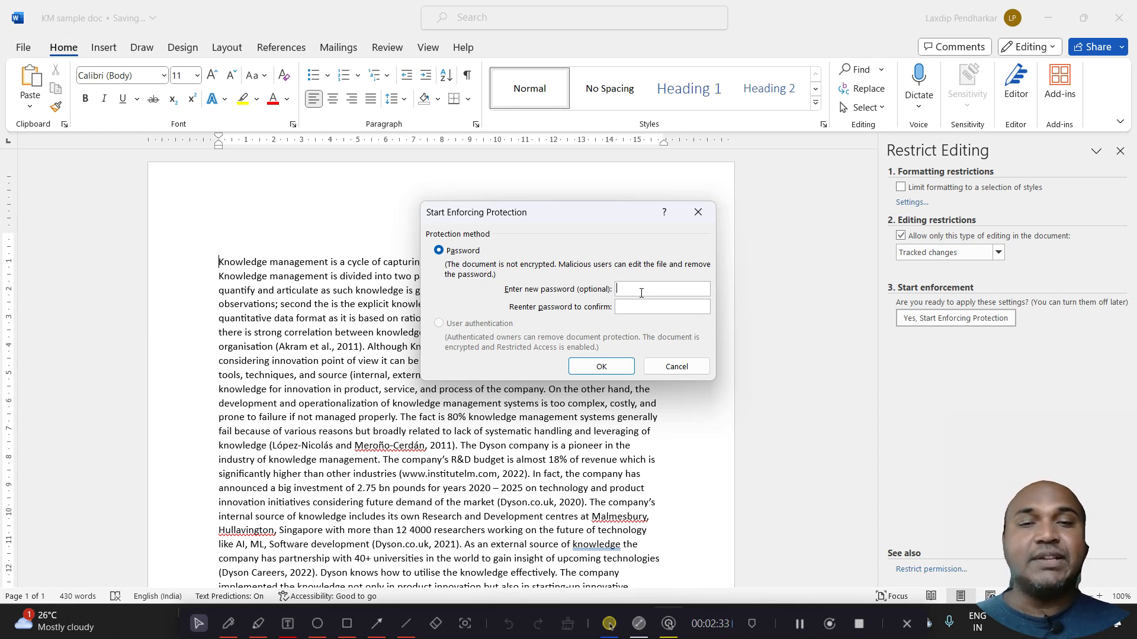
type("1234")
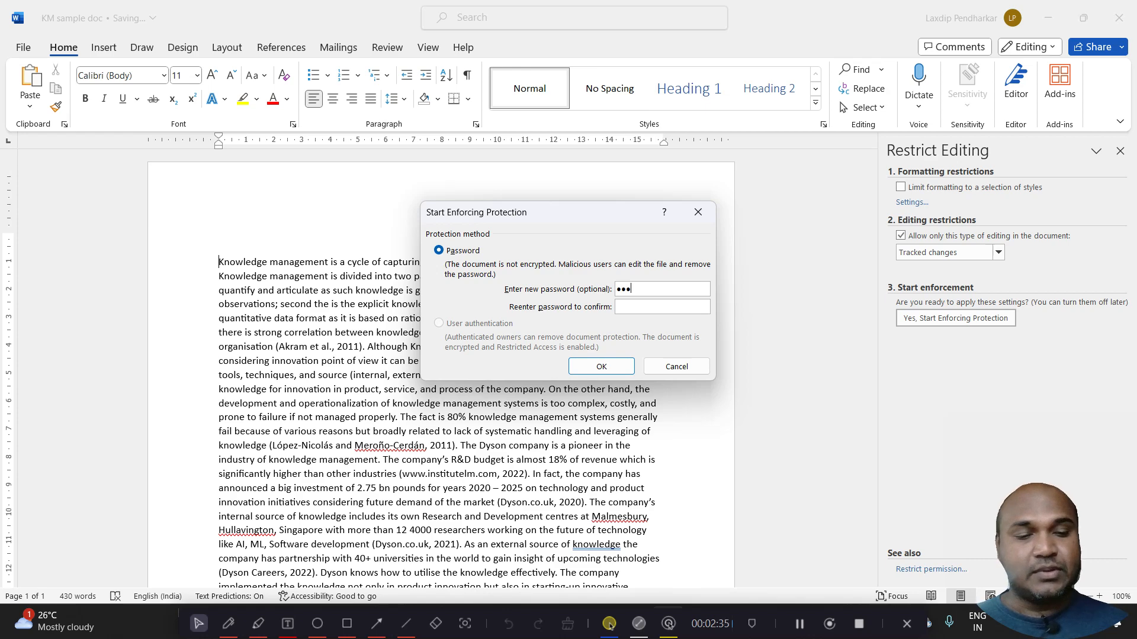
type("1234")
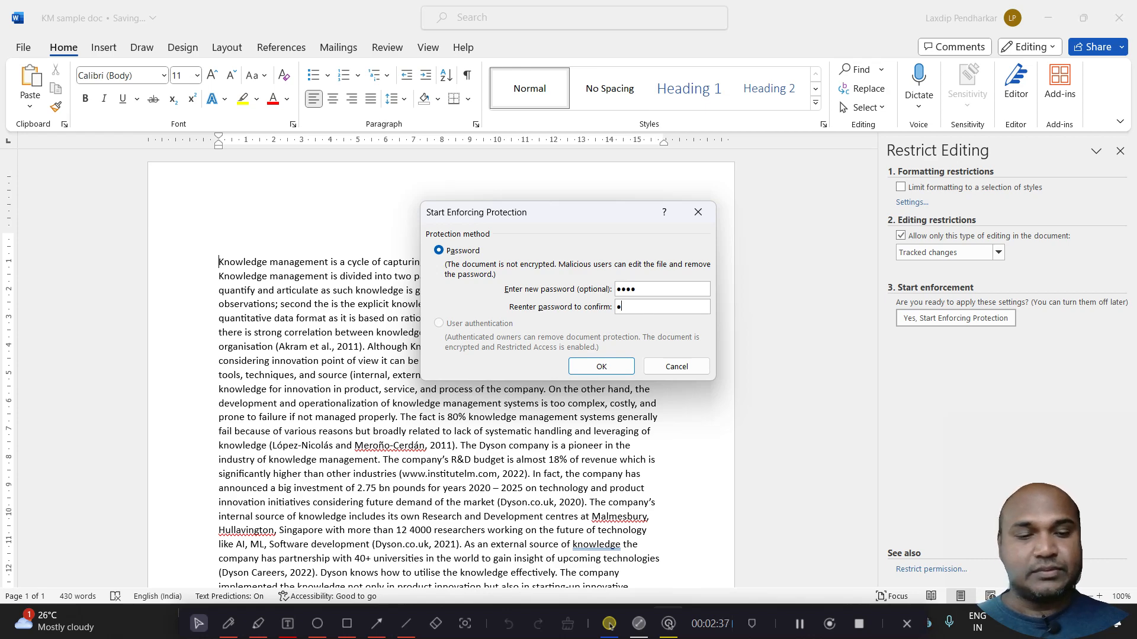
left_click(601, 366)
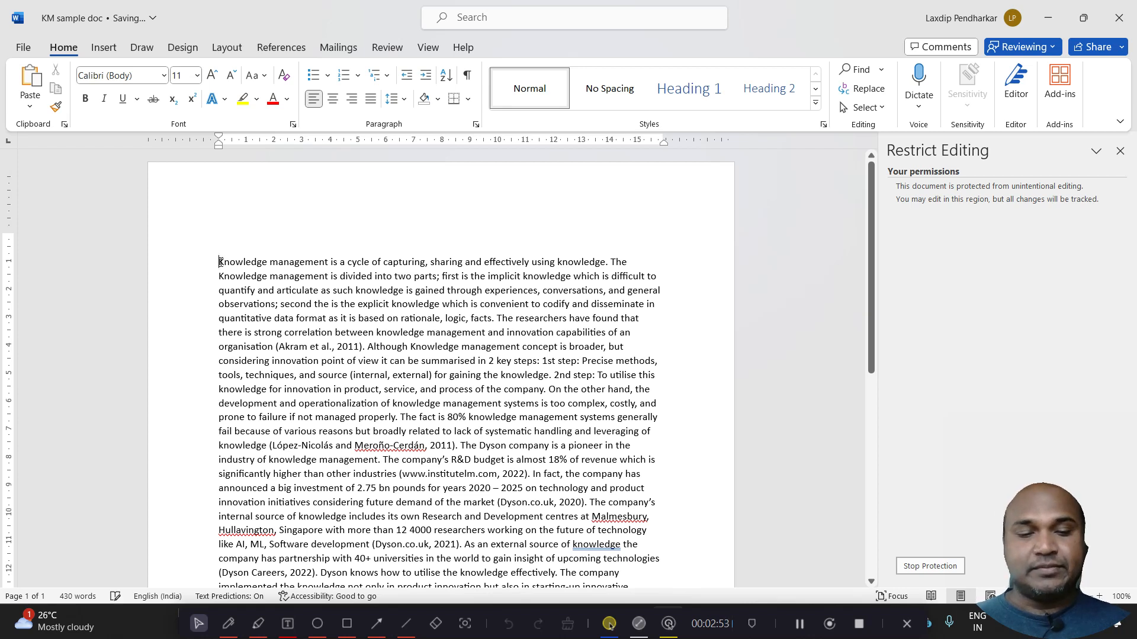
Insert two blank lines above the first paragraph and start a new paragraph at "In fact, the company"
key("Return")
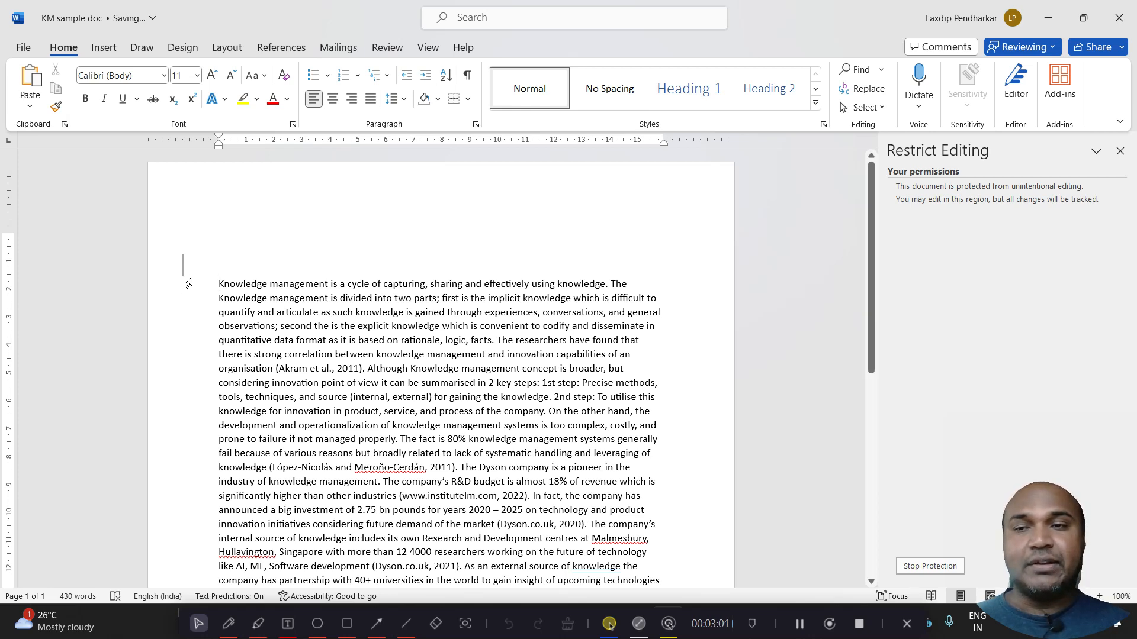
key("Return")
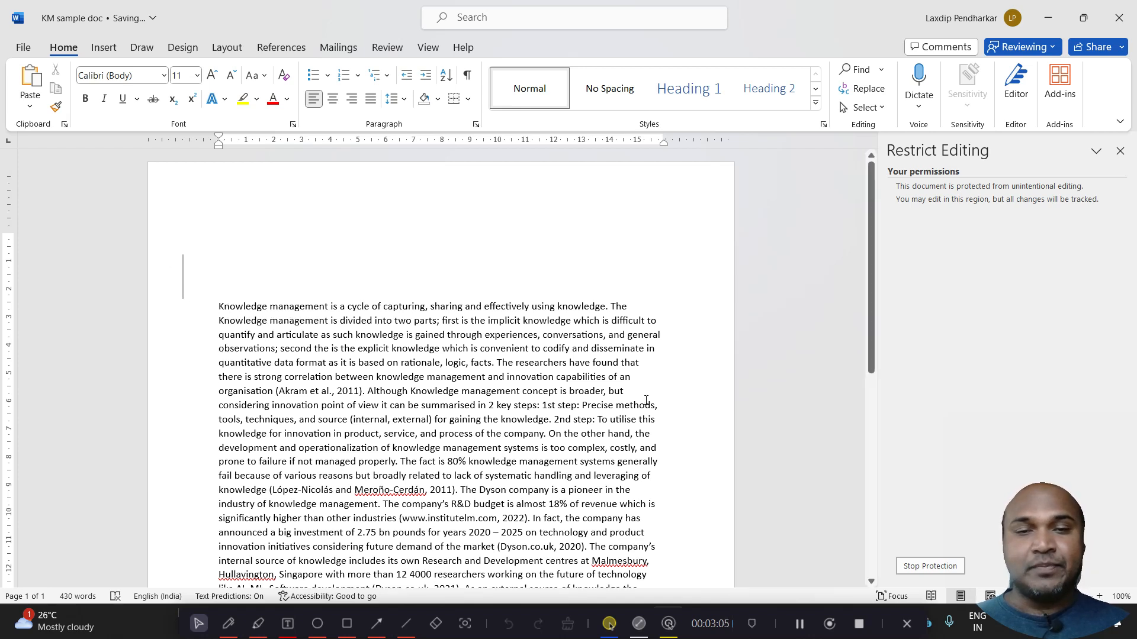
scroll(881, 363, "down", 4)
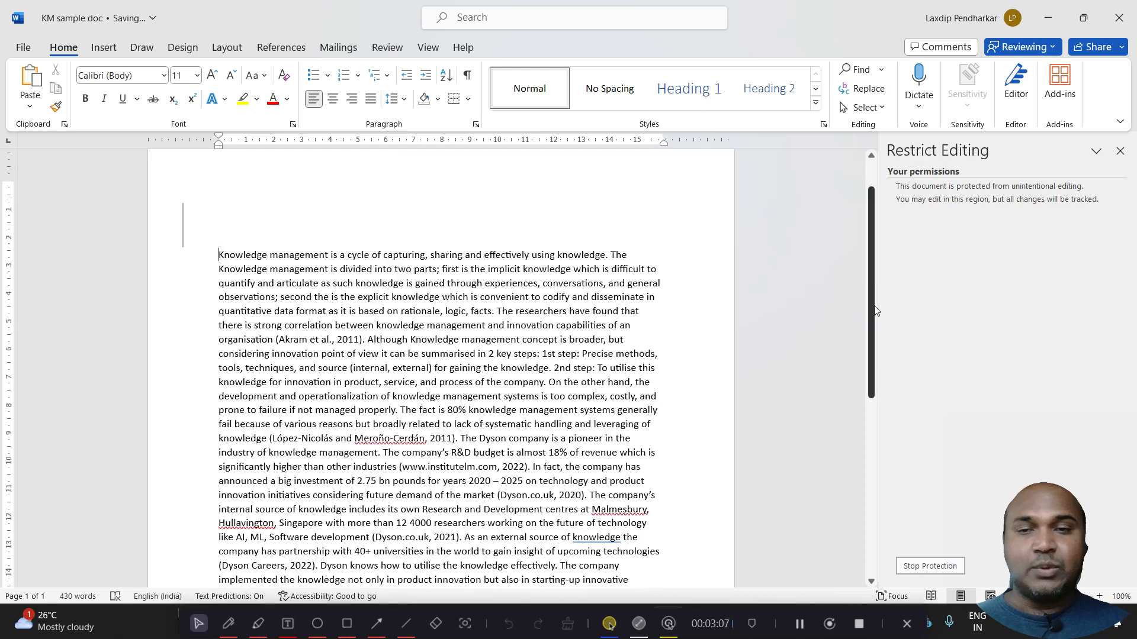
scroll(880, 363, "down", 2)
scroll(880, 379, "up", 4)
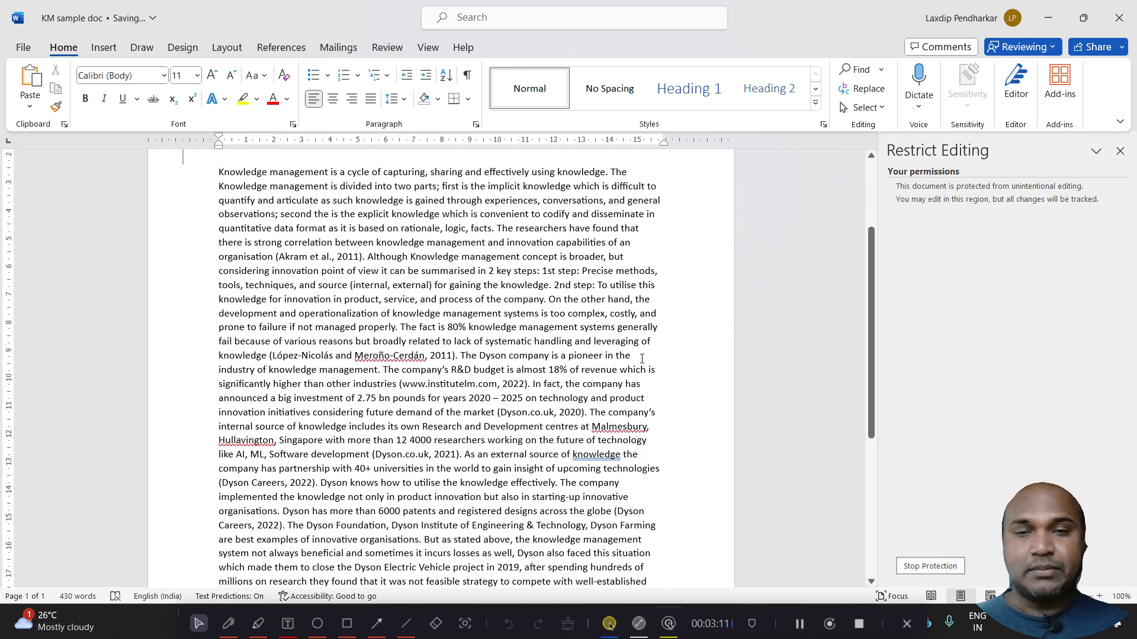
left_click(534, 386)
key("Return")
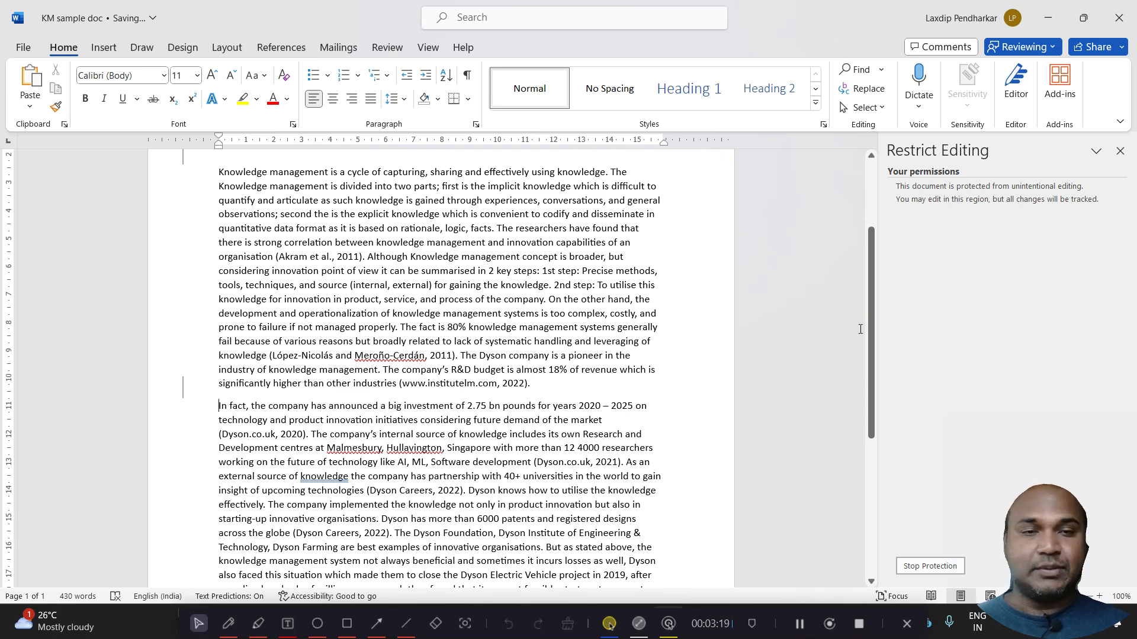
Enter the text "Microsoft Word" on the first blank line above the body text
left_click_drag(869, 315, 871, 256)
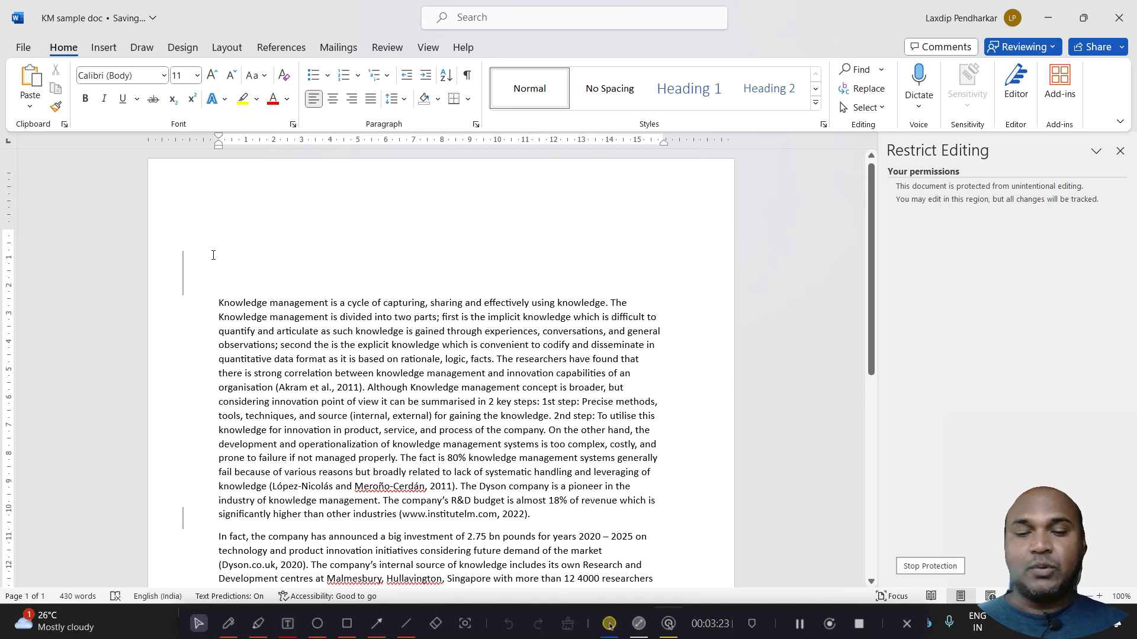
type("Mi")
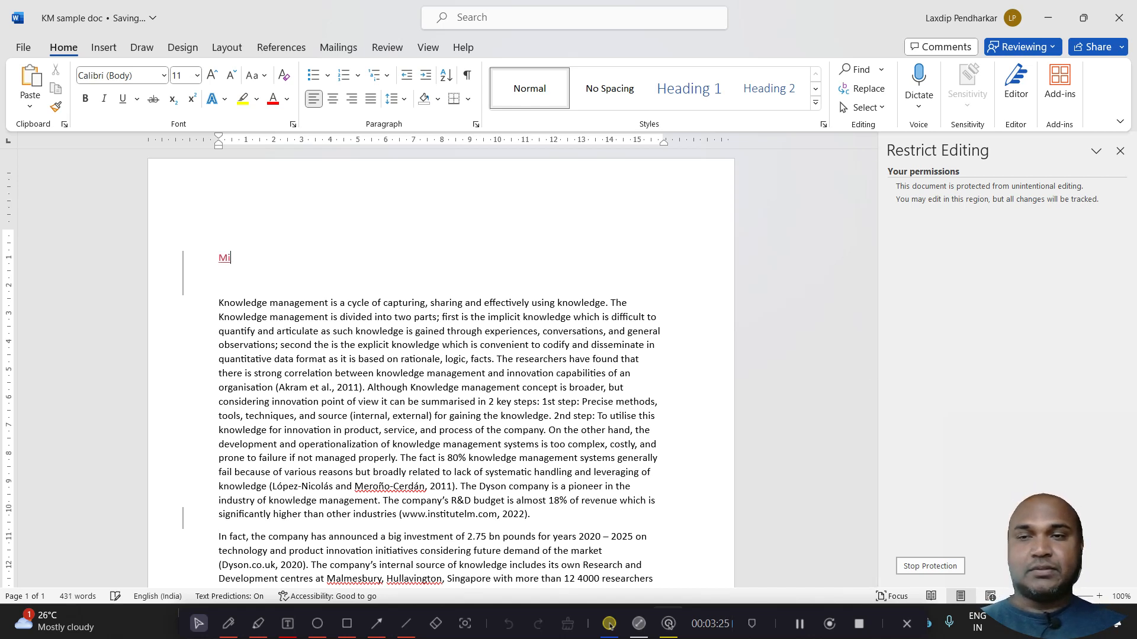
type("crosoft w")
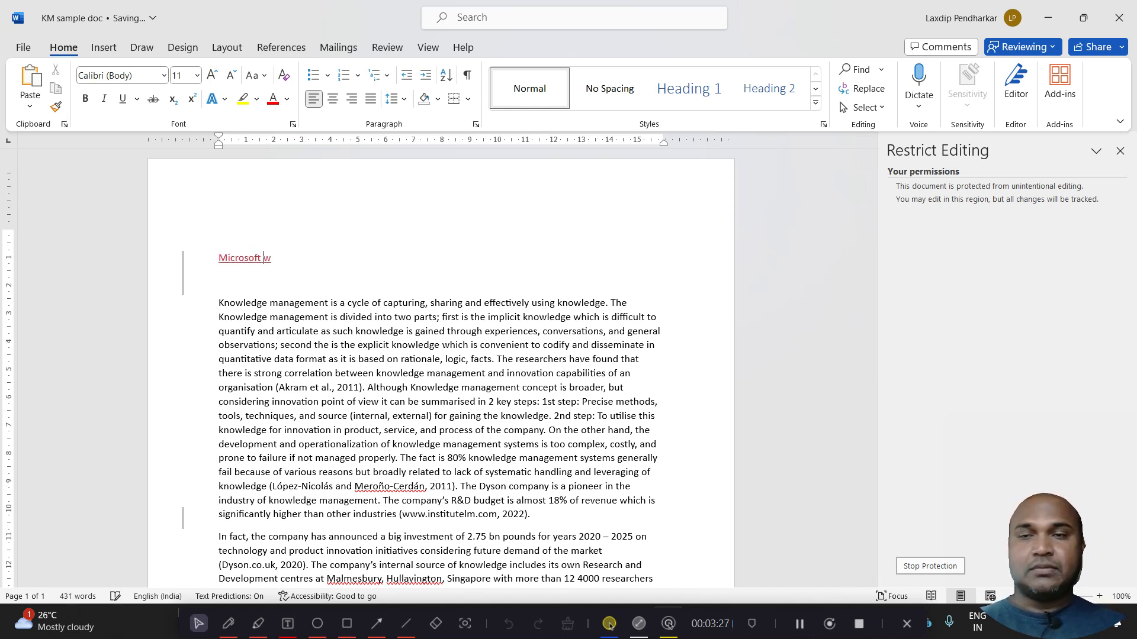
type("ord")
key("BackSpace")
key("BackSpace")
key("BackSpace")
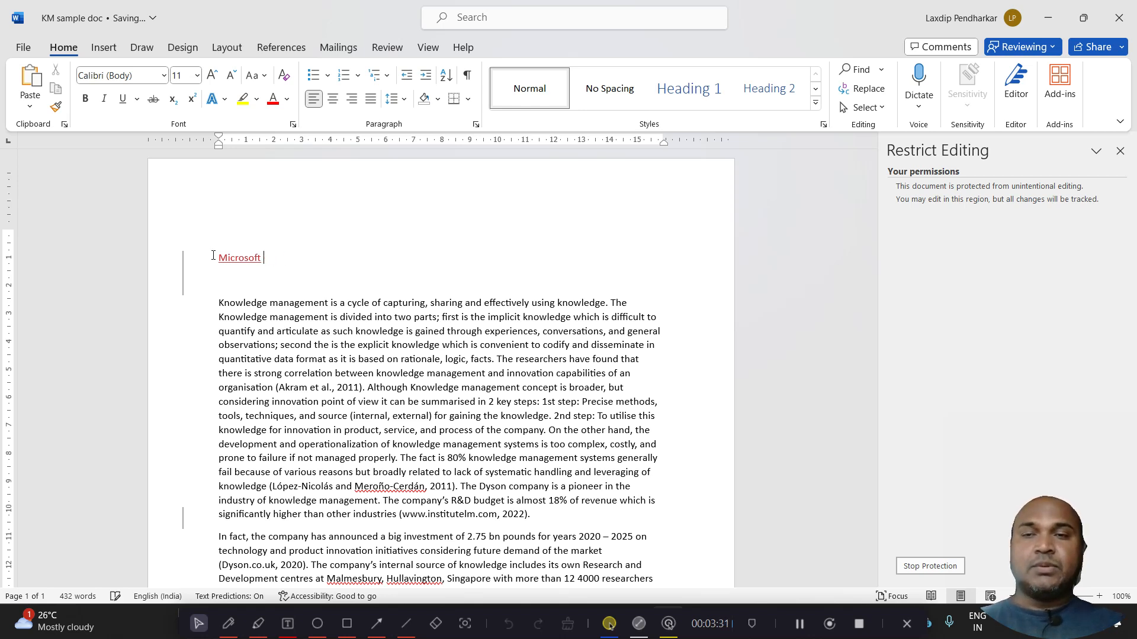
type("Word")
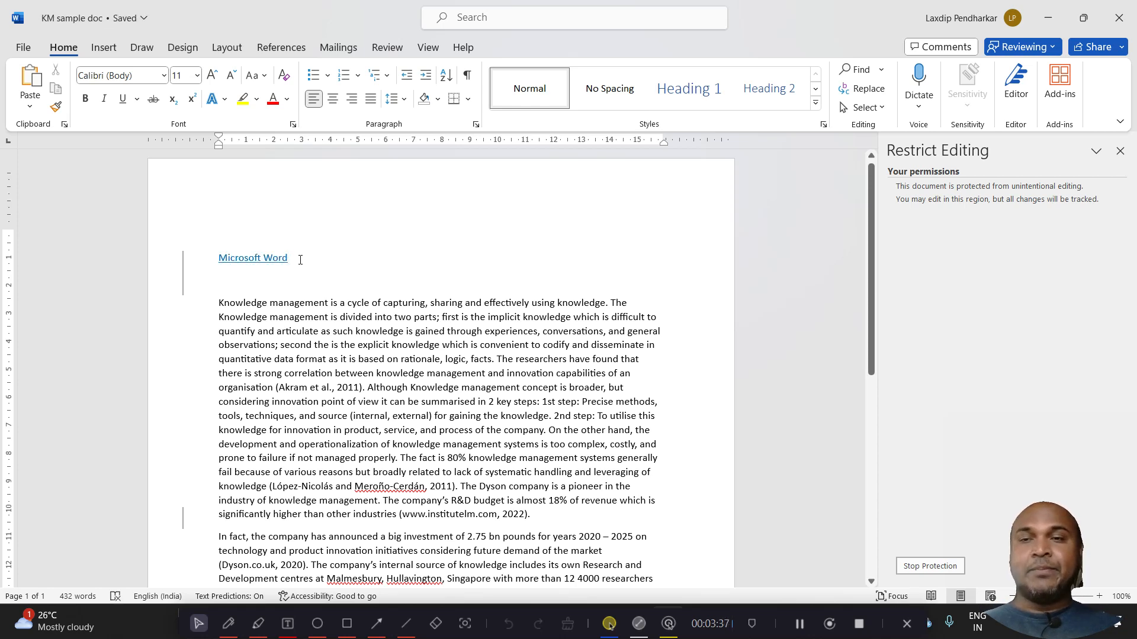
Change the font colour of the "Microsoft Word" line to the black Text 1 theme colour
left_click_drag(302, 257, 201, 259)
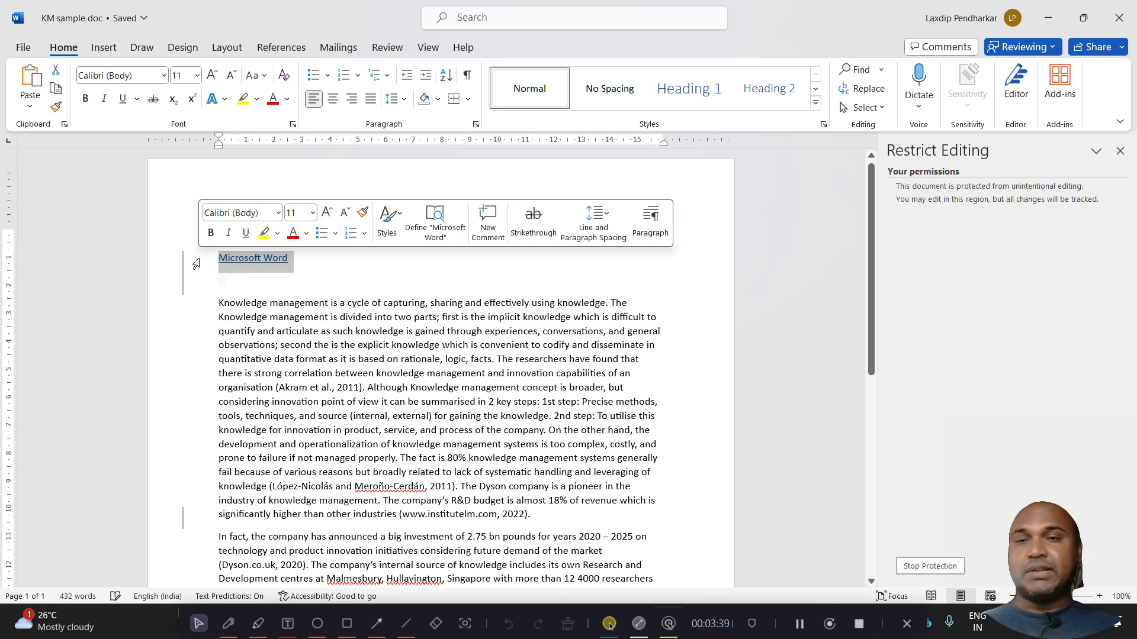
left_click(286, 99)
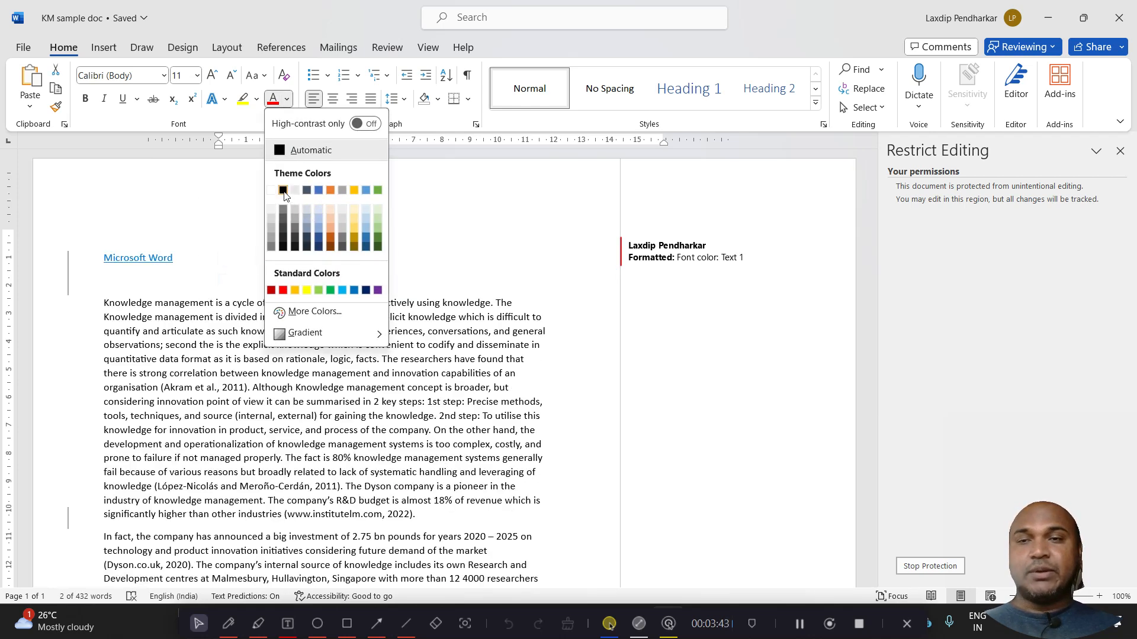
left_click(283, 191)
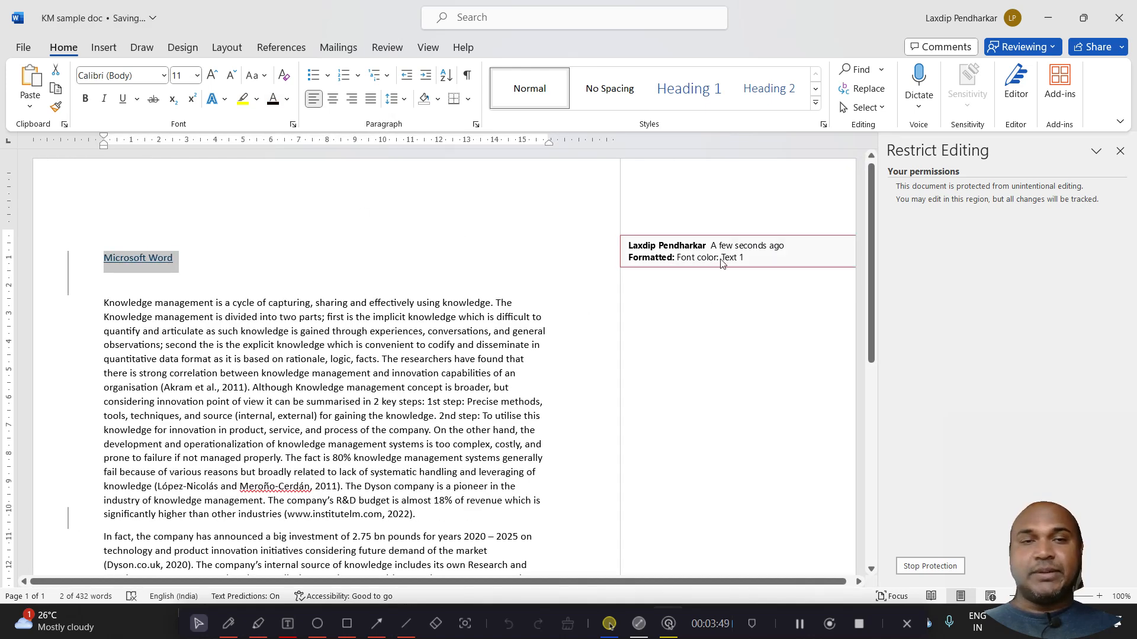
Examine the tracked formatting change and the insertion suggestion for the "Microsoft Word" line
left_click(526, 238)
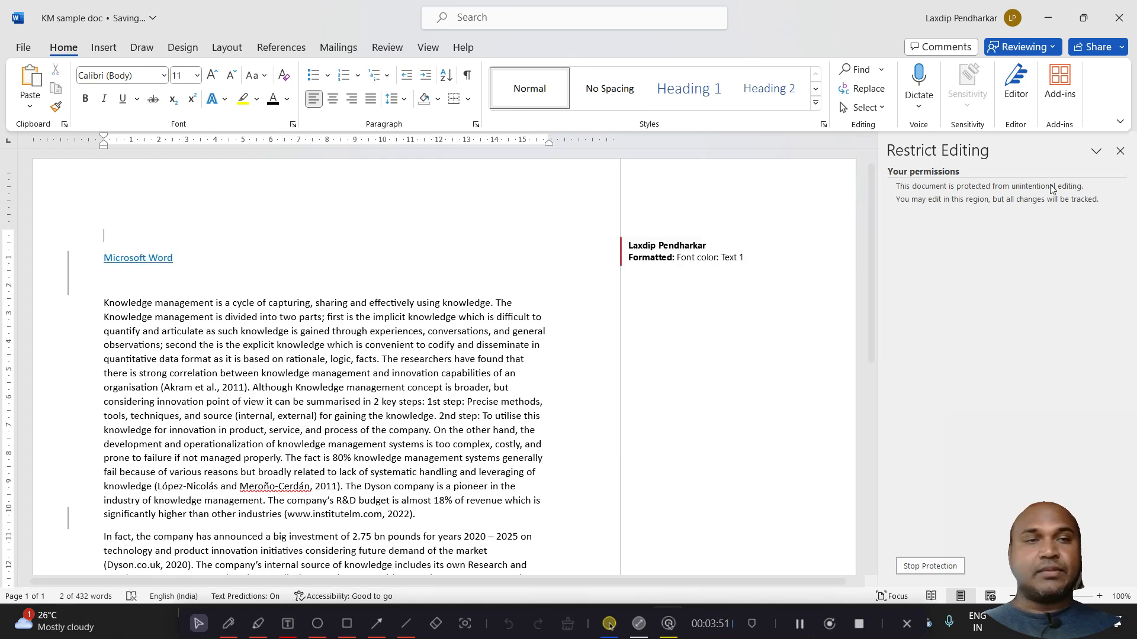
left_click(774, 243)
left_click(376, 263)
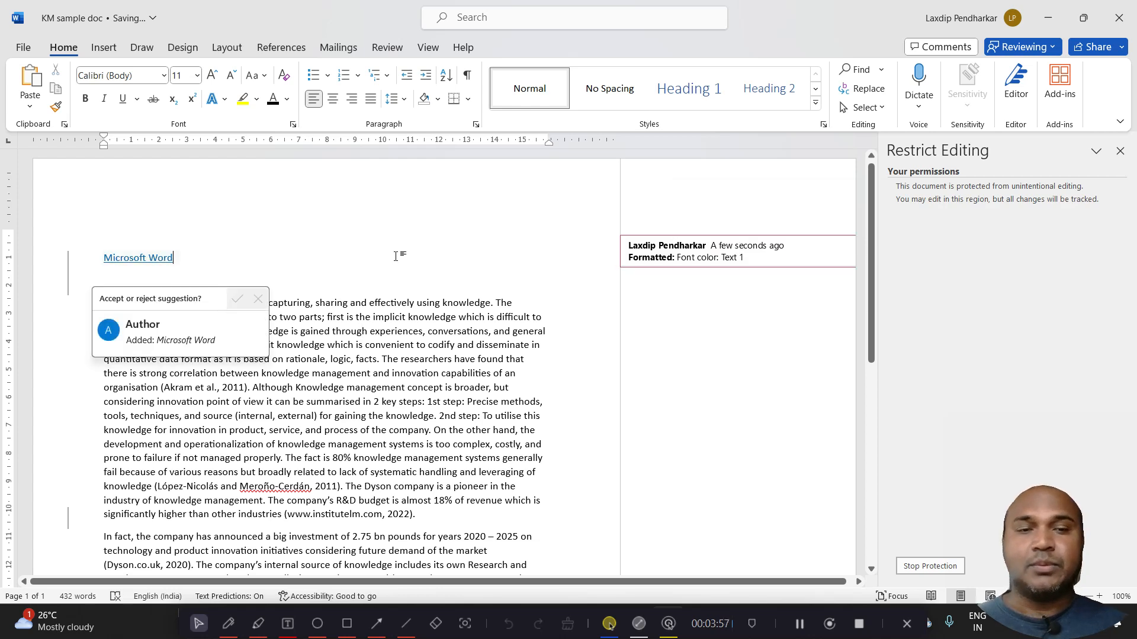
left_click(361, 246)
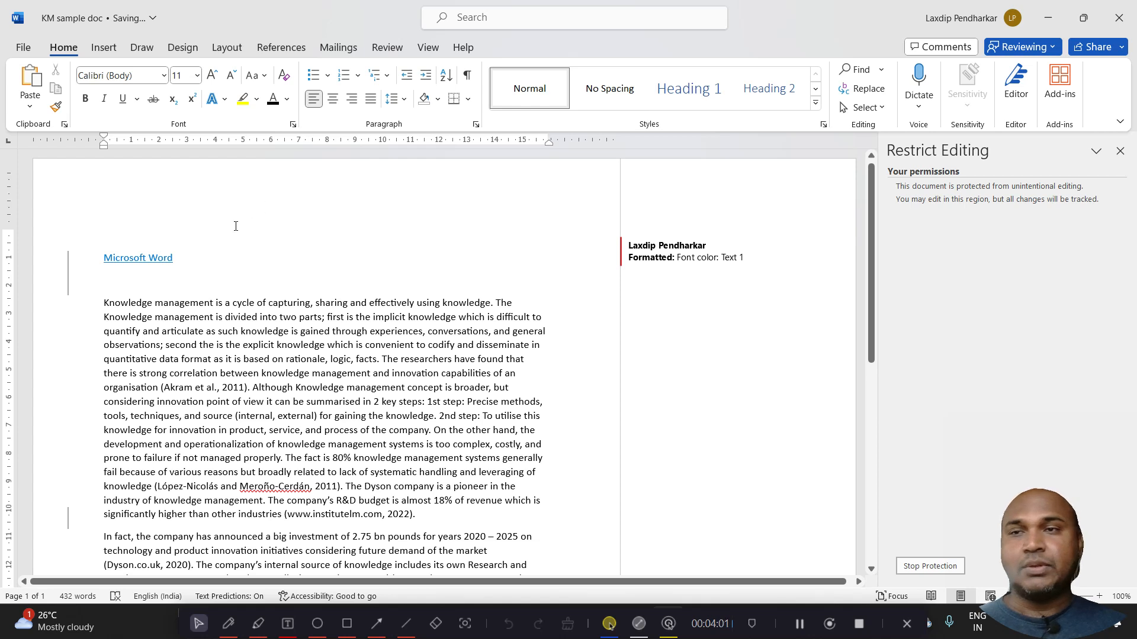
left_click(207, 286)
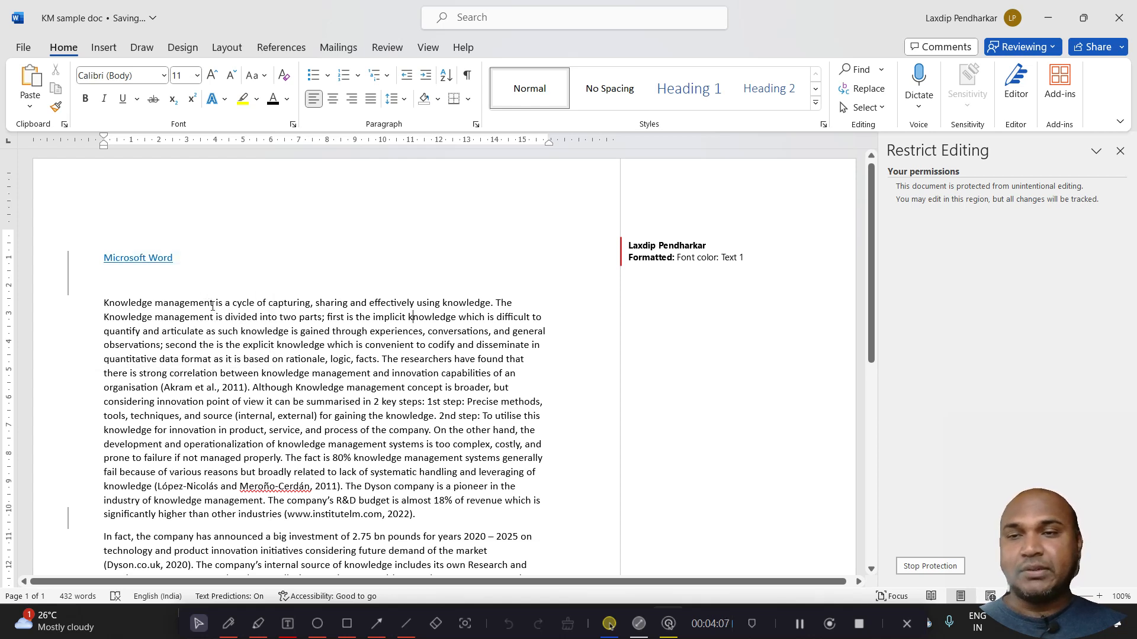
Delete the words "Knowledge management" at the start of the first paragraph and inspect the tracked deletion's suggestion
left_click_drag(212, 306, 105, 305)
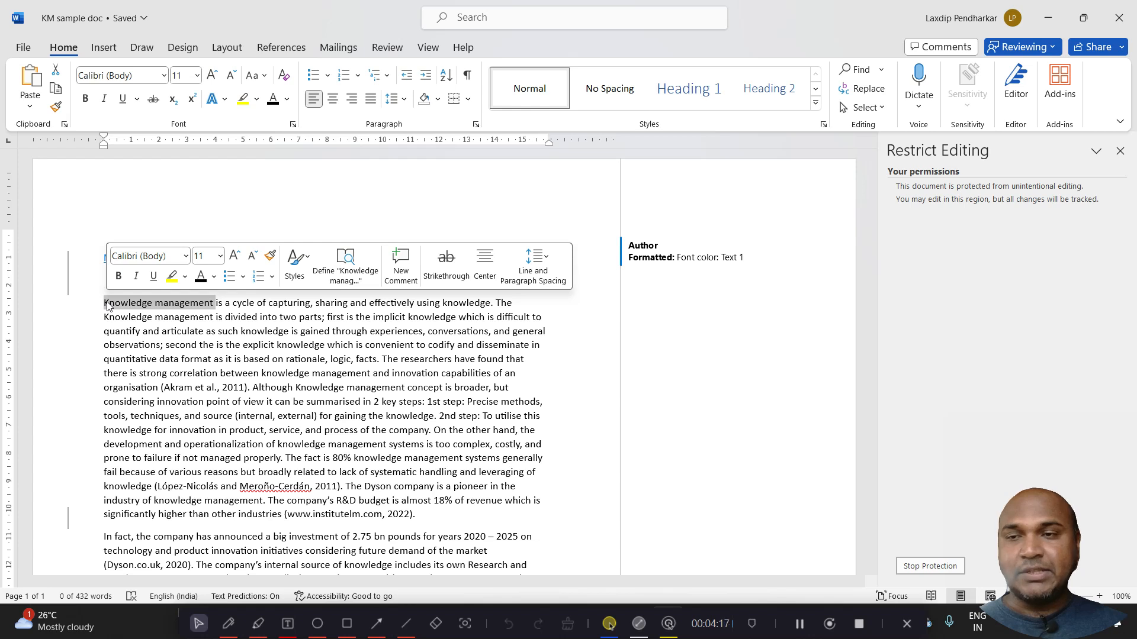
key("BackSpace")
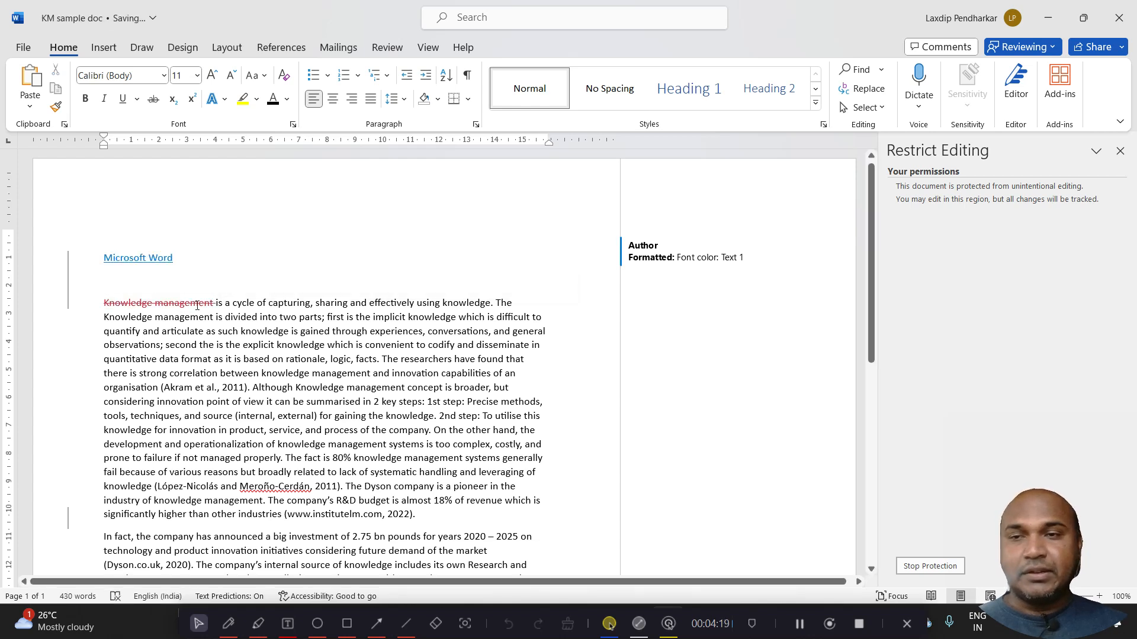
mouse_move(215, 305)
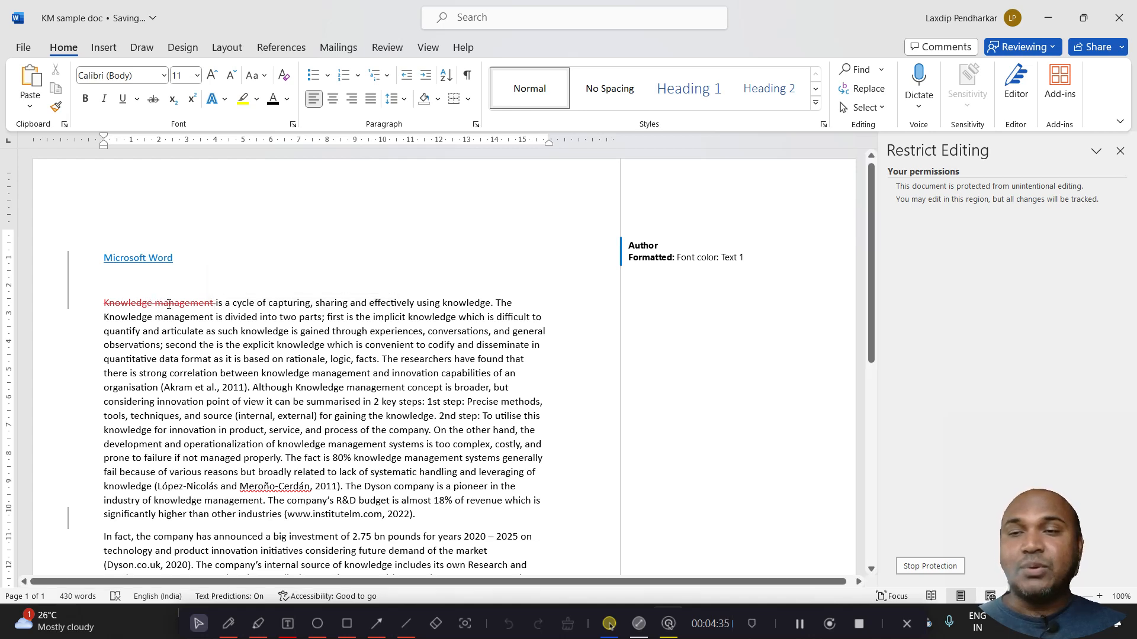
mouse_move(169, 304)
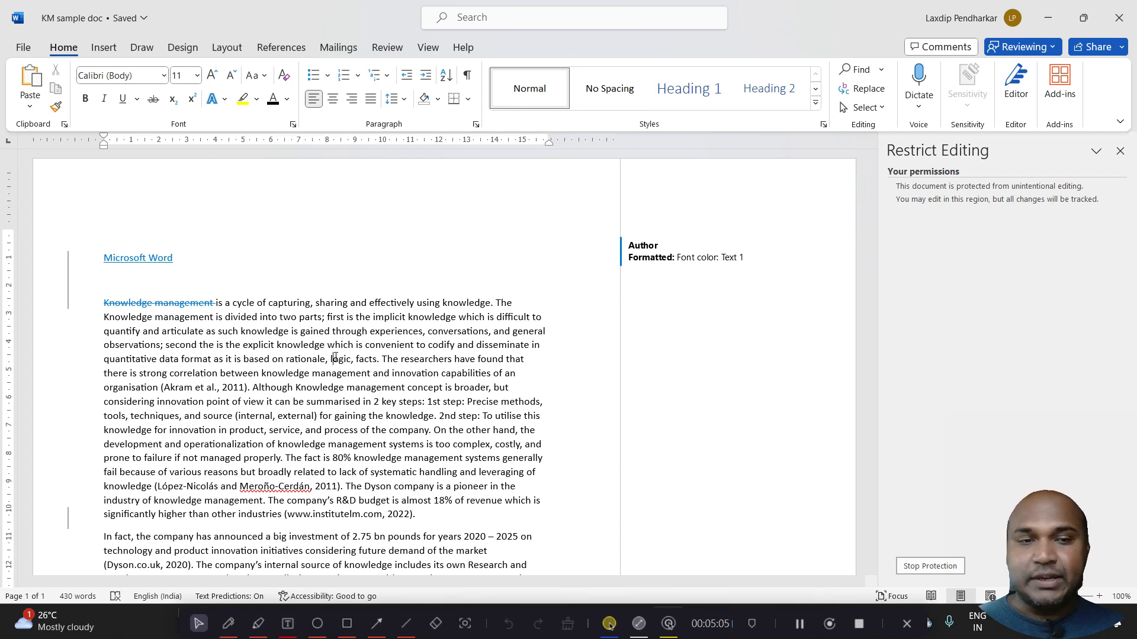
left_click(210, 302)
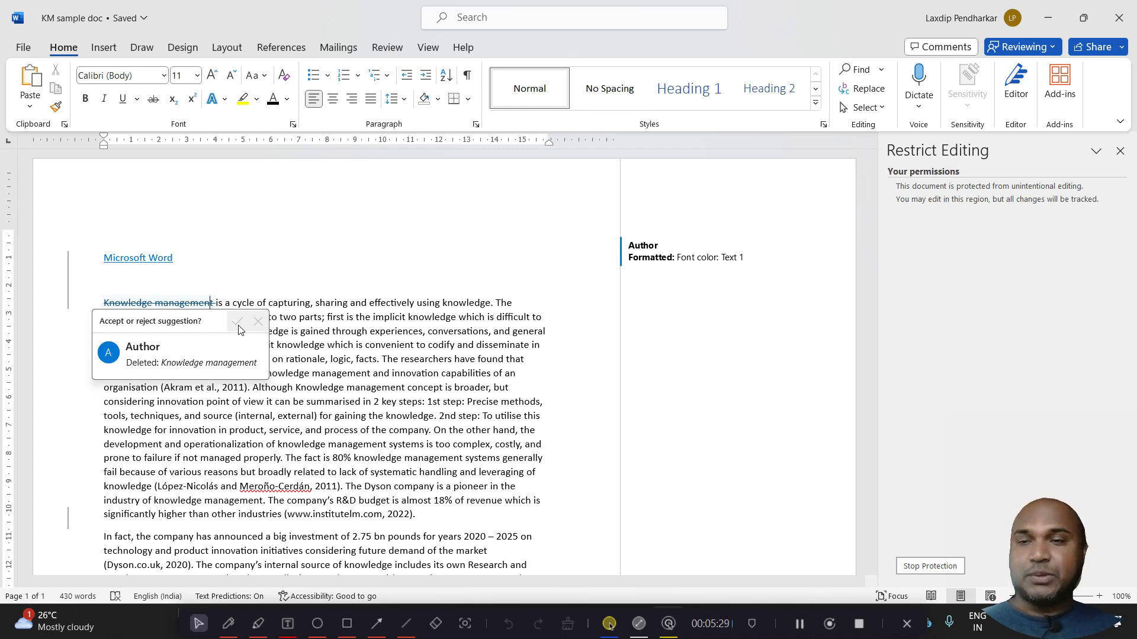
left_click(294, 304)
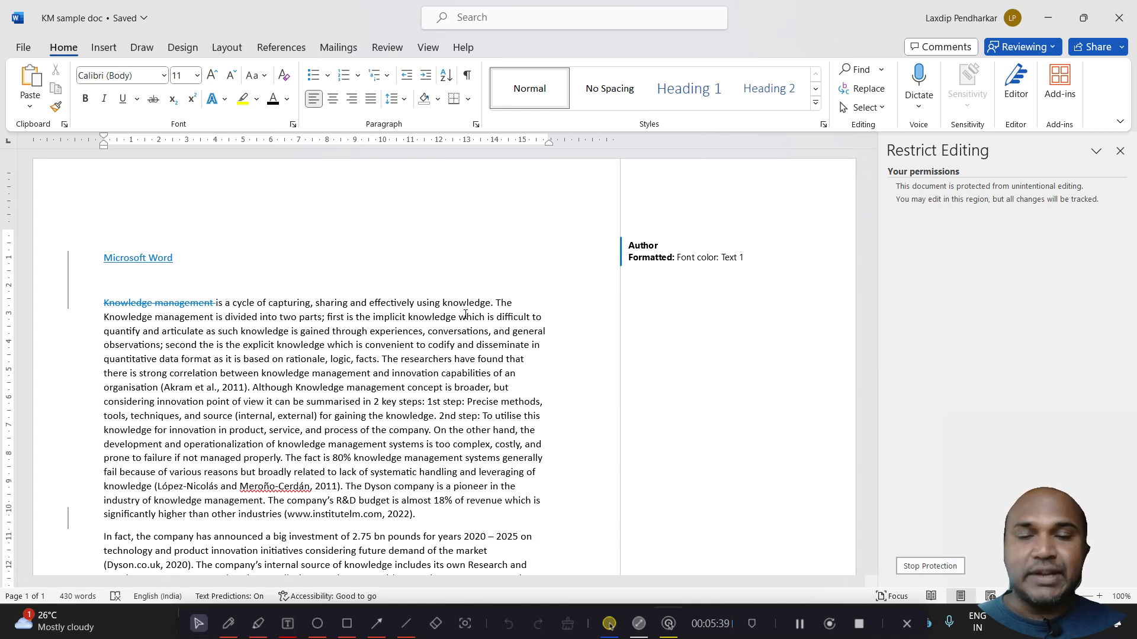
Stop the document's protection by entering the protection password
left_click(933, 566)
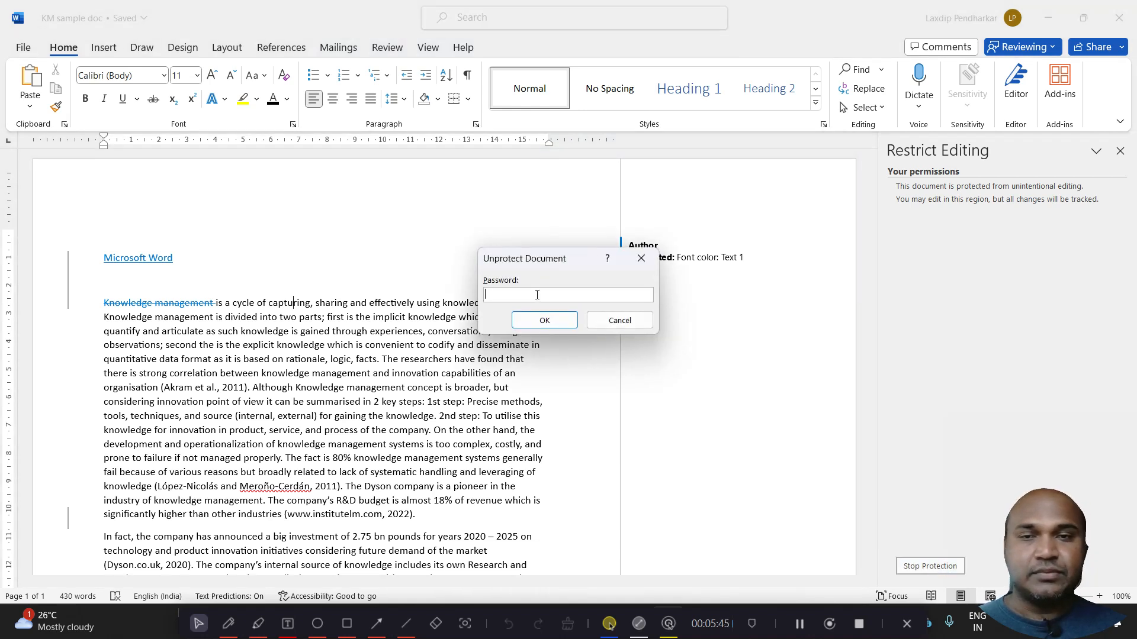
type("1234")
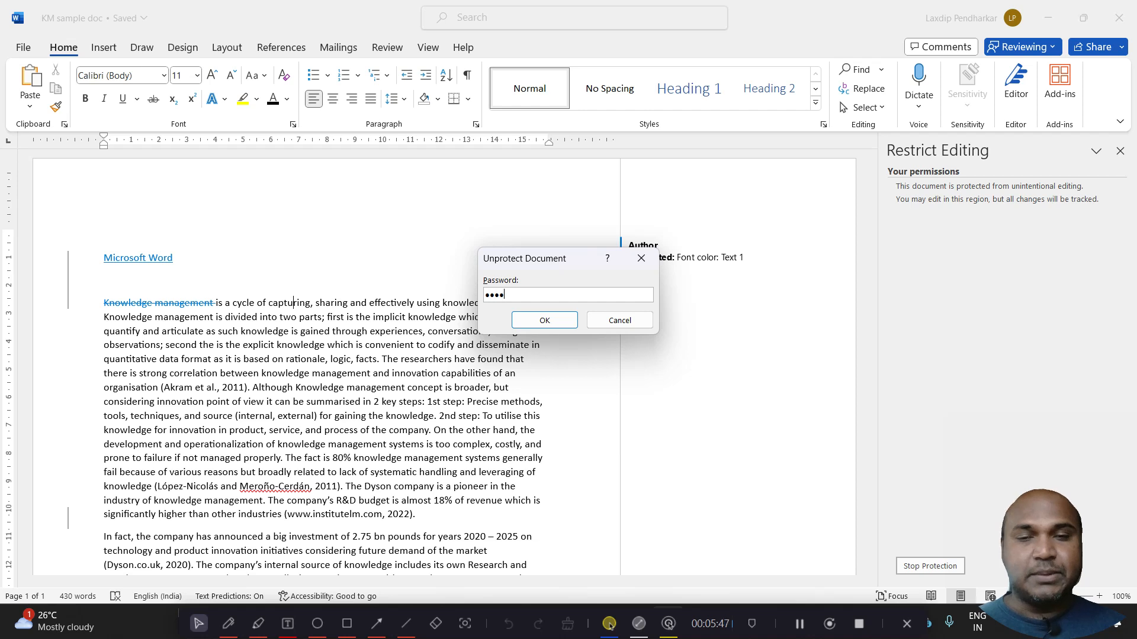
left_click(537, 323)
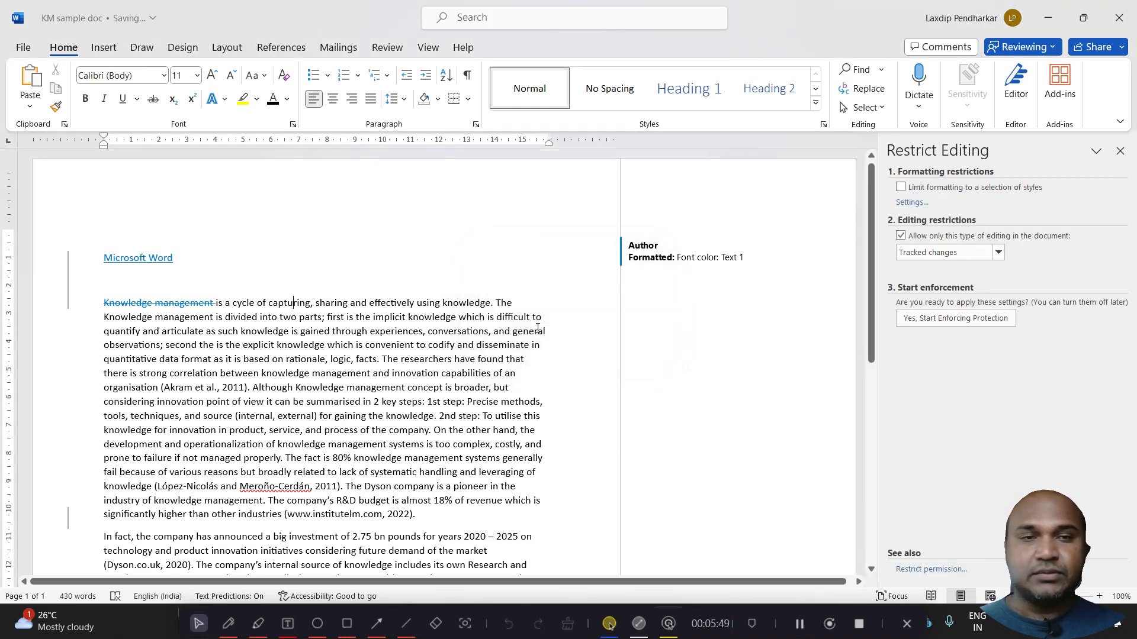
Turn off the restriction that allows only tracked changes and switch the document access mode to Editing
left_click(900, 235)
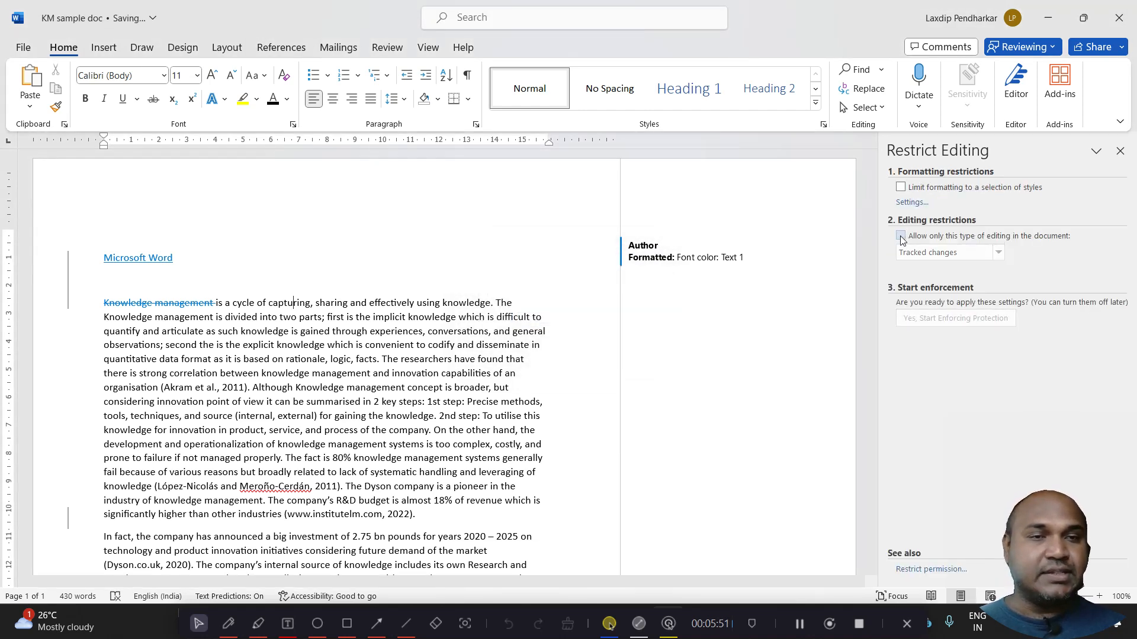
left_click(1022, 49)
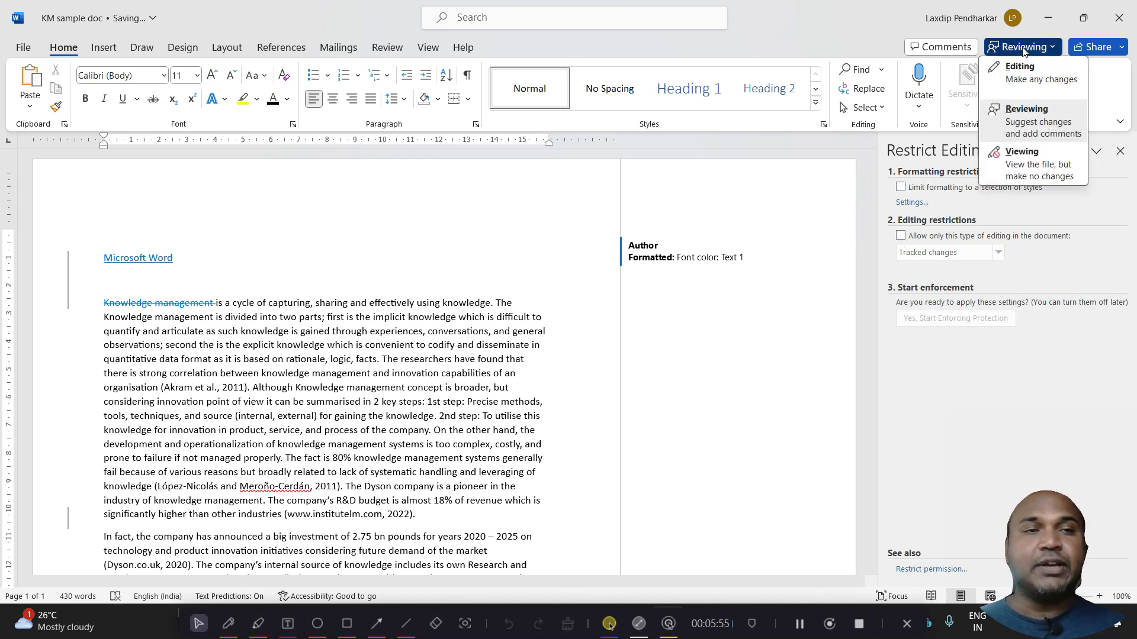
left_click(1023, 80)
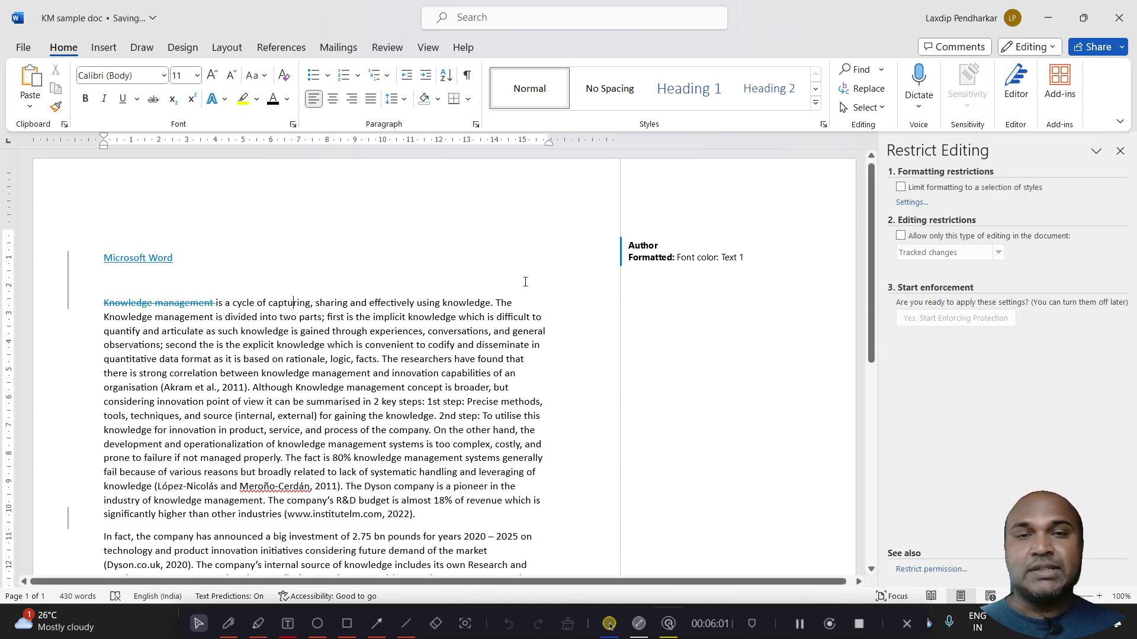
Remove the "Microsoft Word" line with the blank line below it, and merge the "In fact, the company" paragraph into the preceding one
left_click(165, 259)
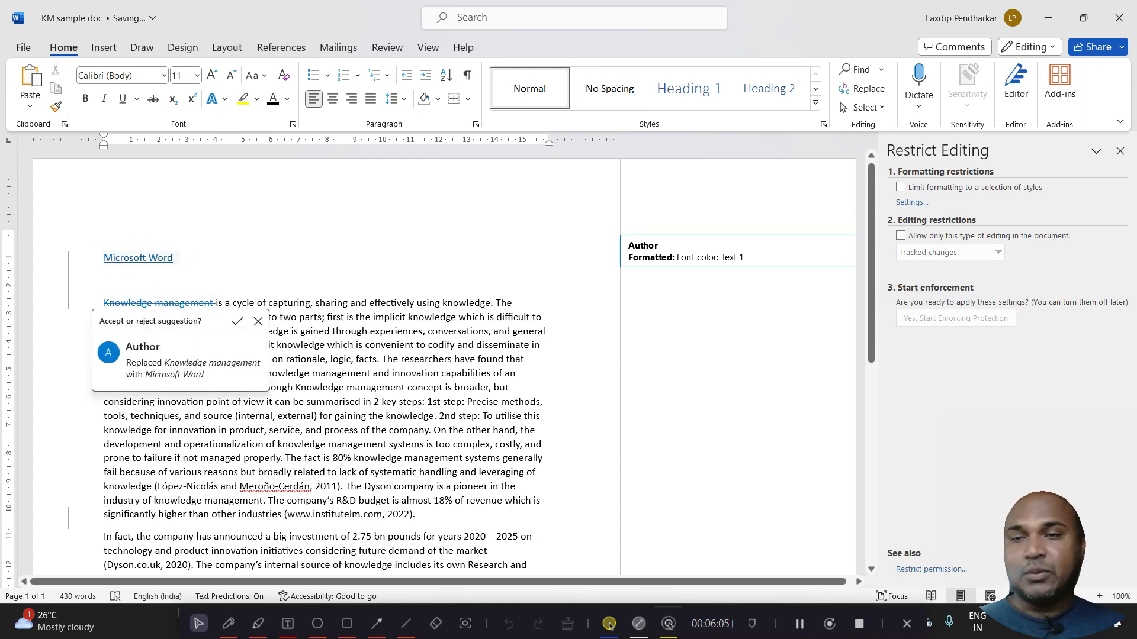
left_click_drag(191, 261, 87, 269)
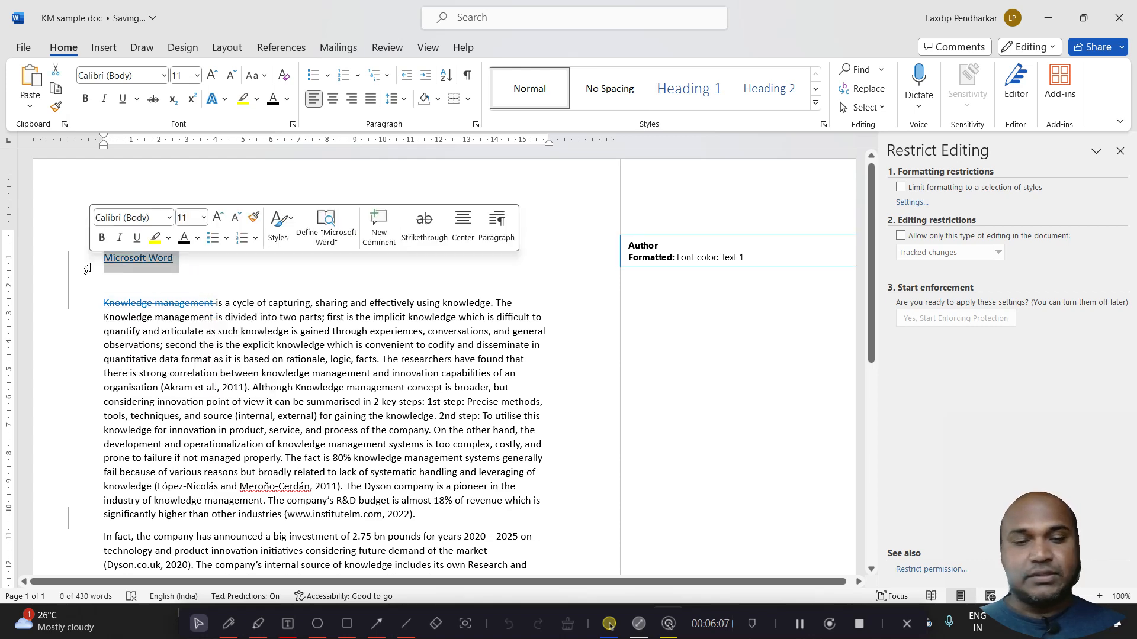
key("Delete")
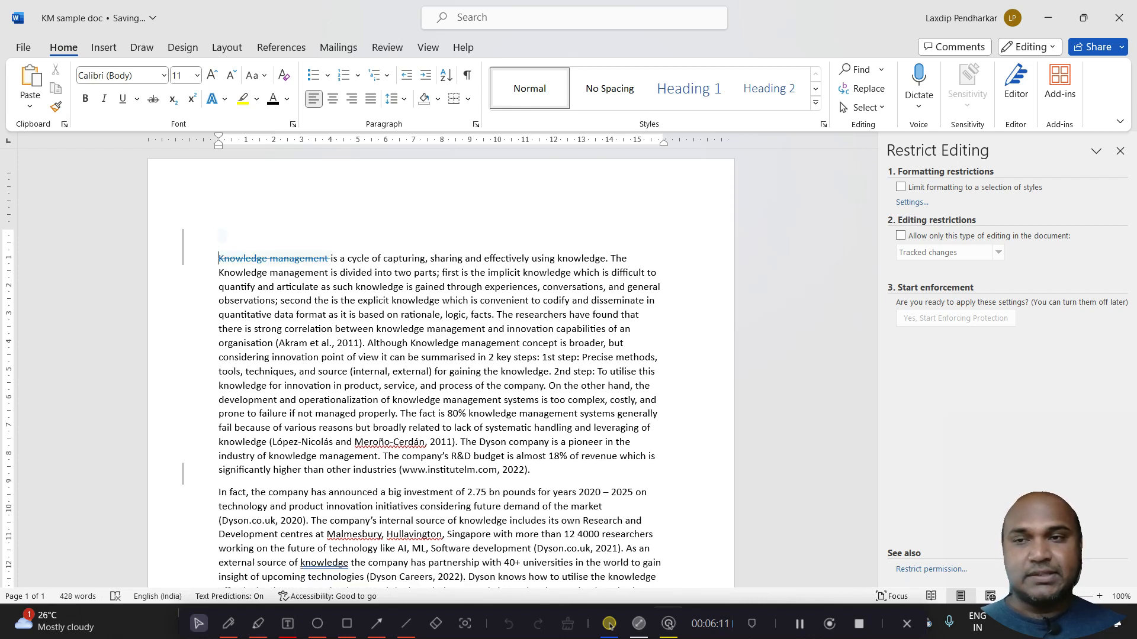
key("Delete")
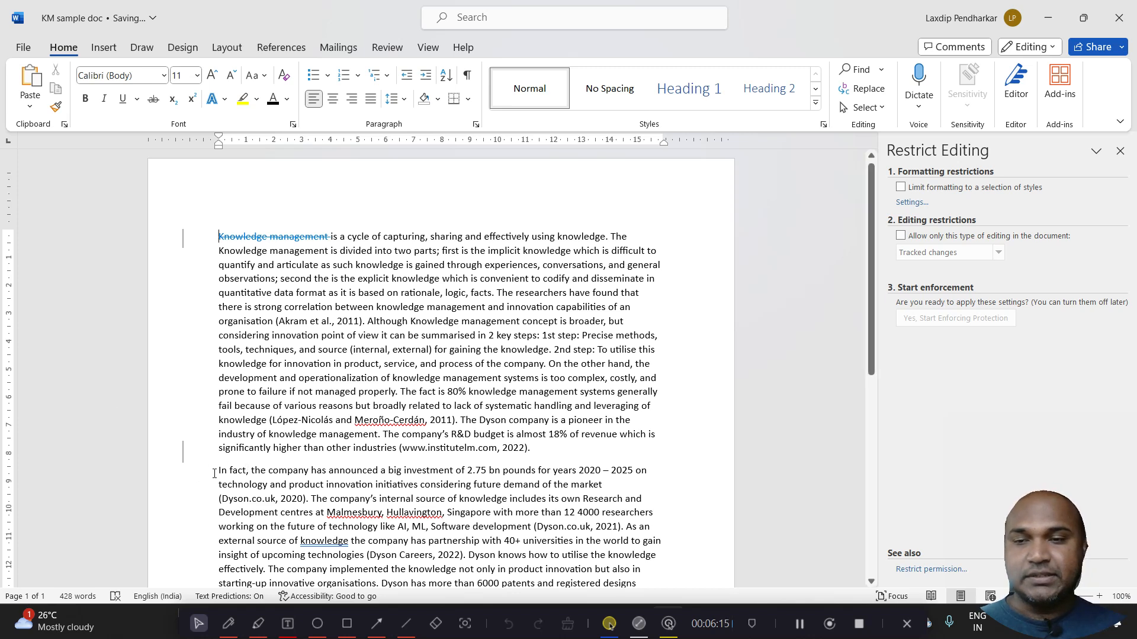
key("BackSpace")
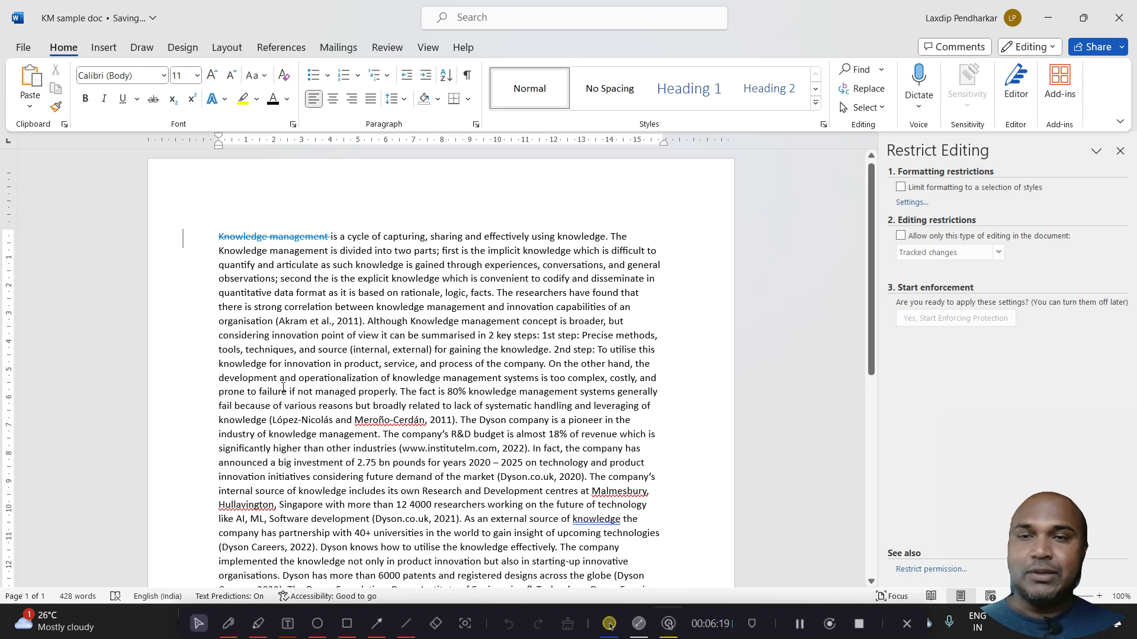
Reject the tracked deletion of "Knowledge management" at the start of the first paragraph
mouse_move(327, 240)
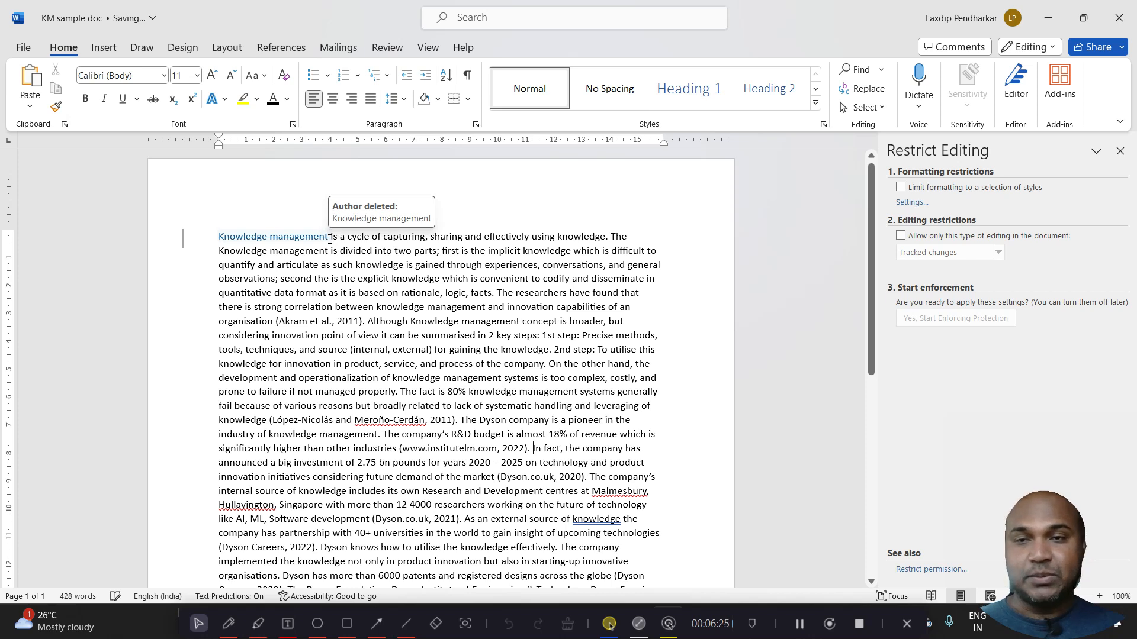
left_click(314, 238)
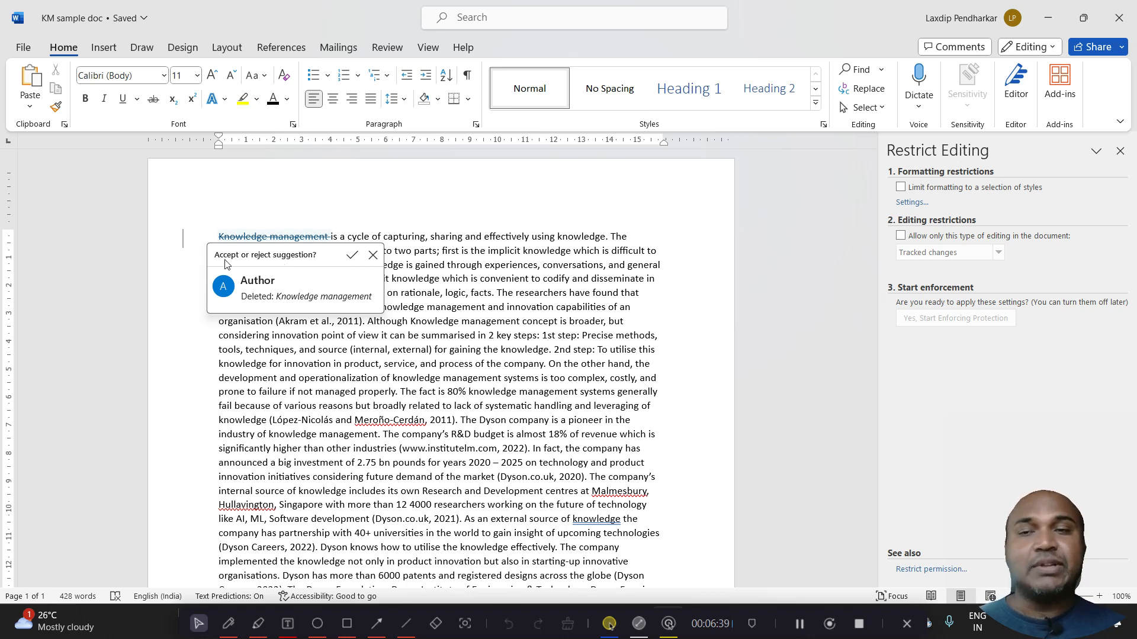
left_click(373, 256)
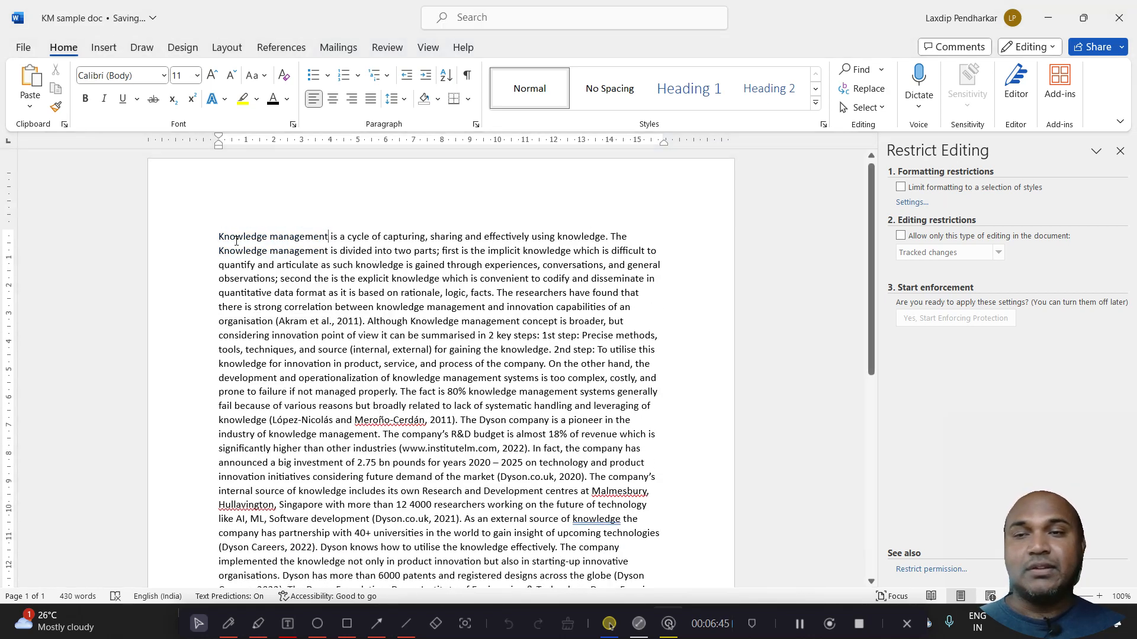